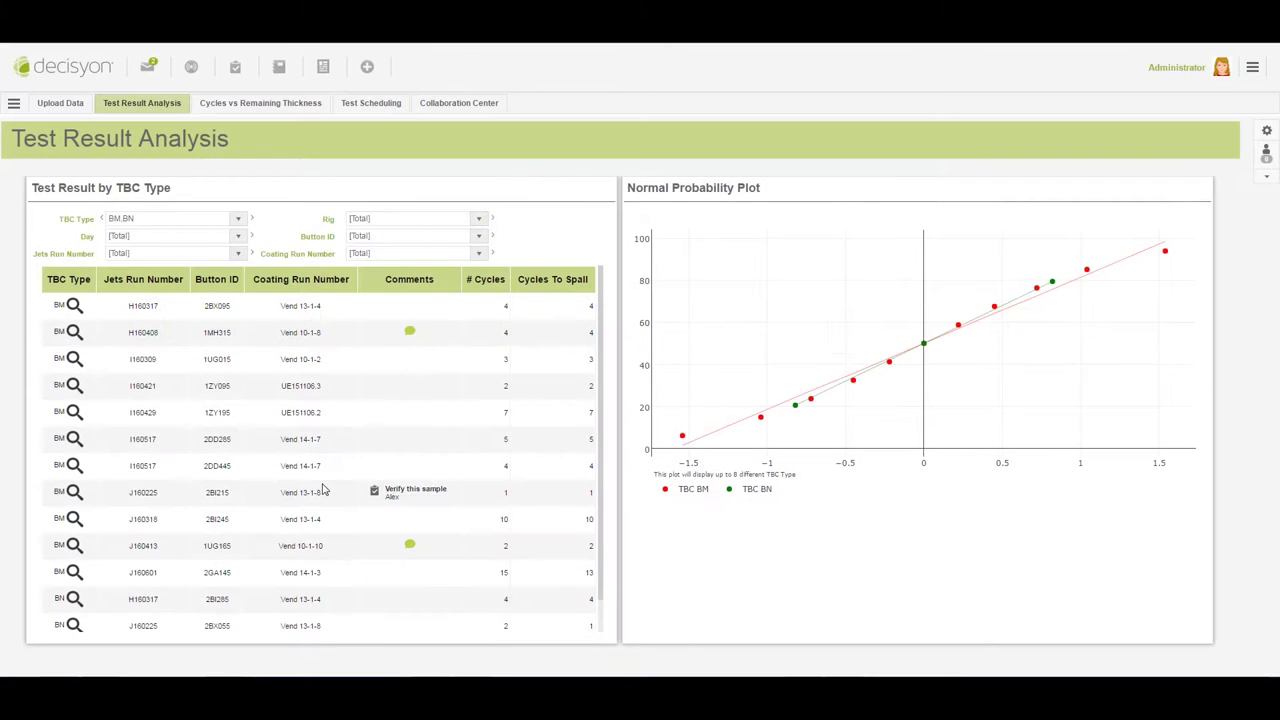
Box-zoom the centre of the probability plot, then zoom into the sample's 3D surface.
drag(884, 305, 1034, 376)
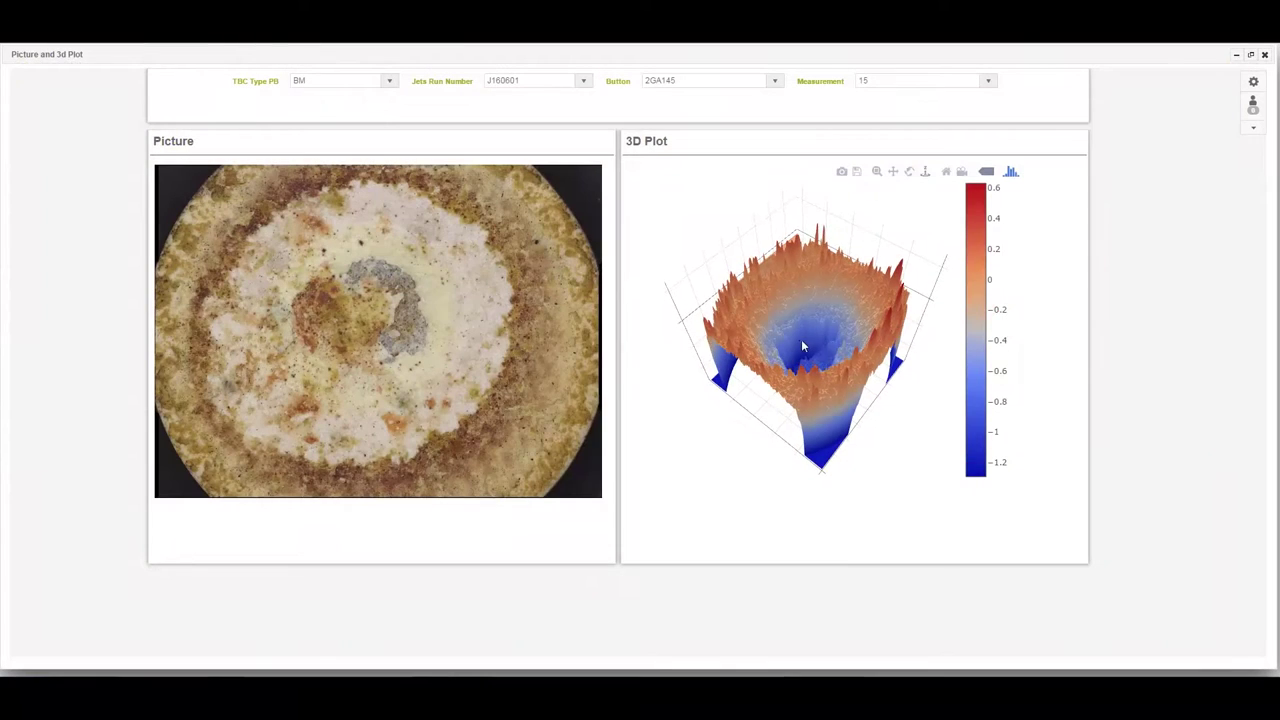
mouse_move(798, 339)
scroll(798, 339, up, 8)
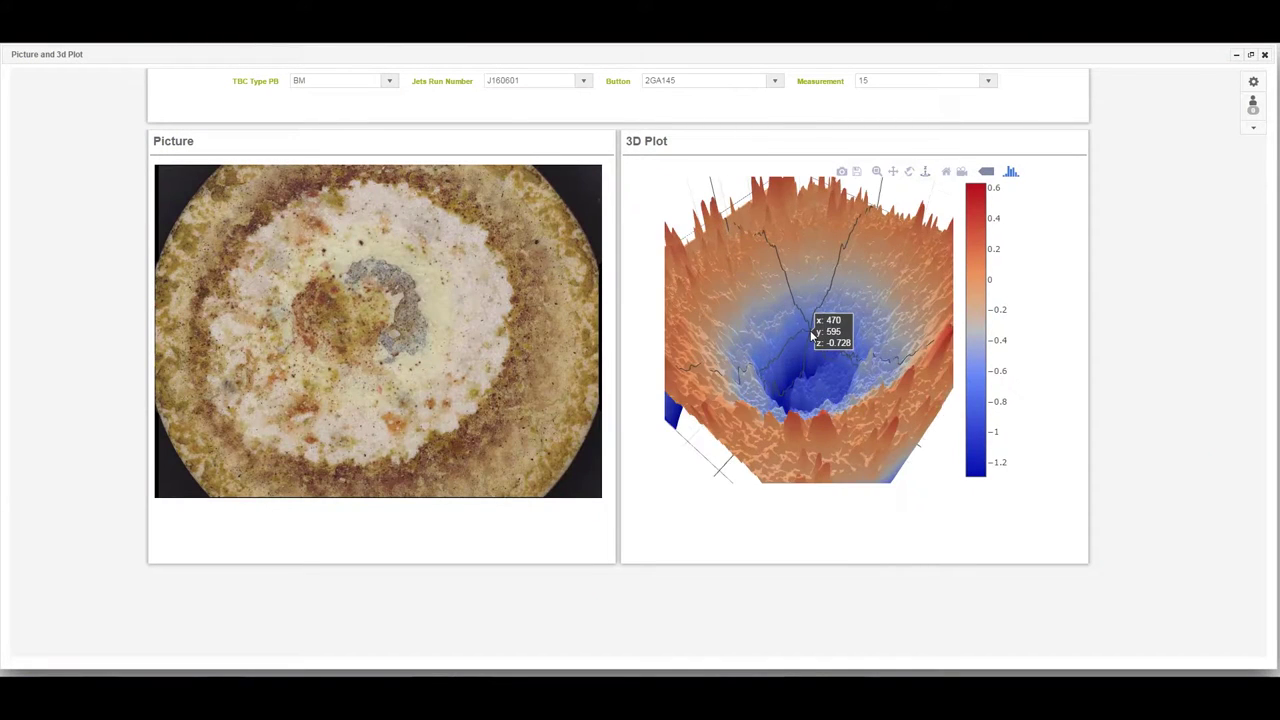
scroll(847, 258, up, 2)
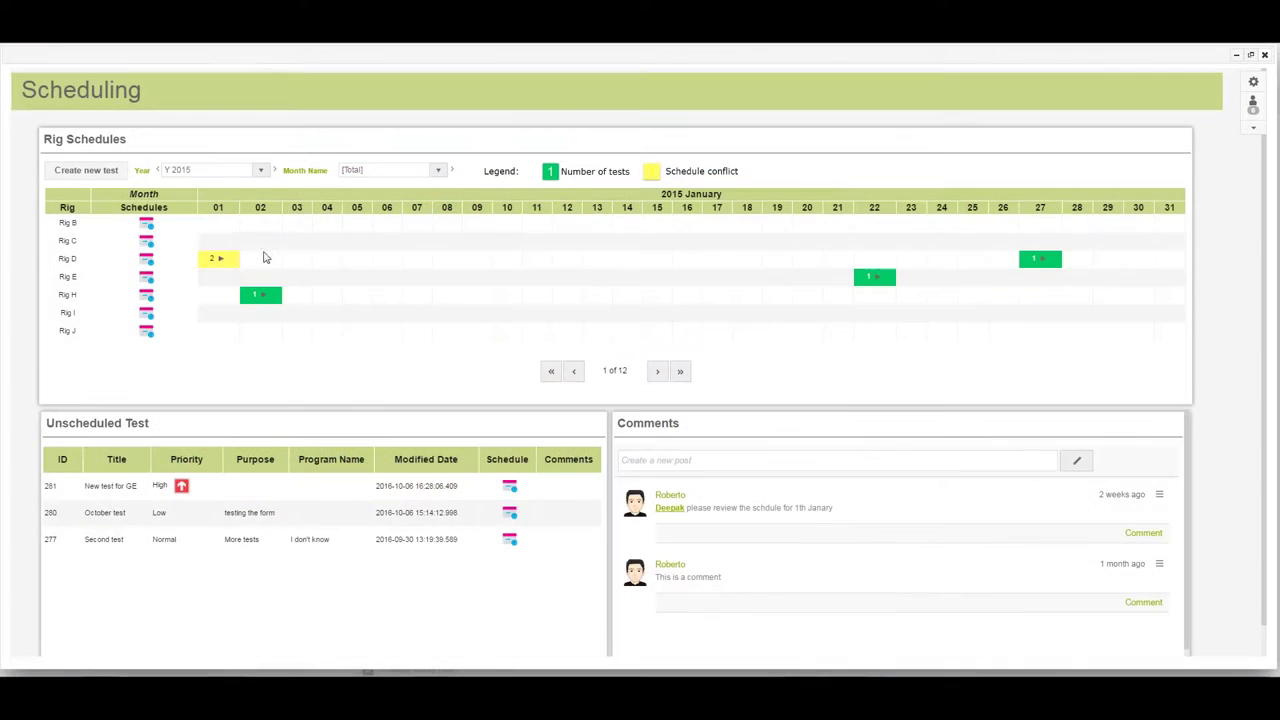
Move conflicting test 279 from the 1 January Rig D slot to Rig B and confirm.
click(224, 262)
click(709, 342)
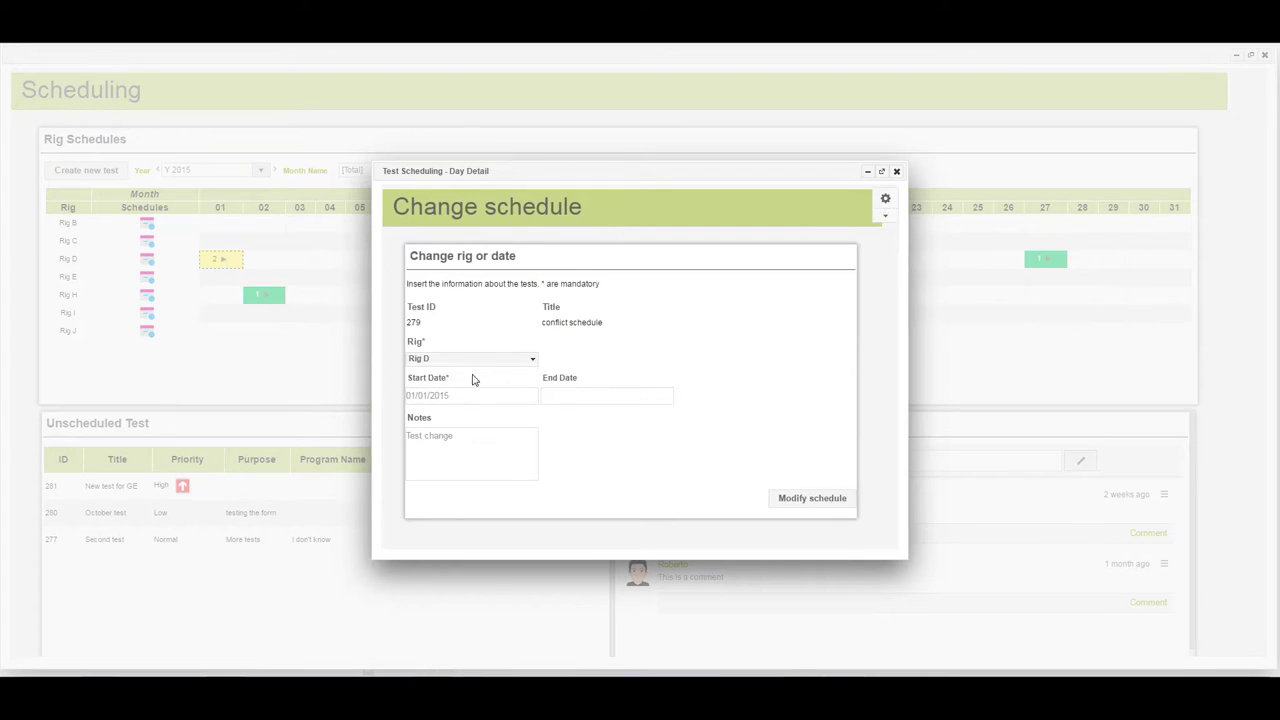
click(460, 360)
click(451, 417)
click(838, 500)
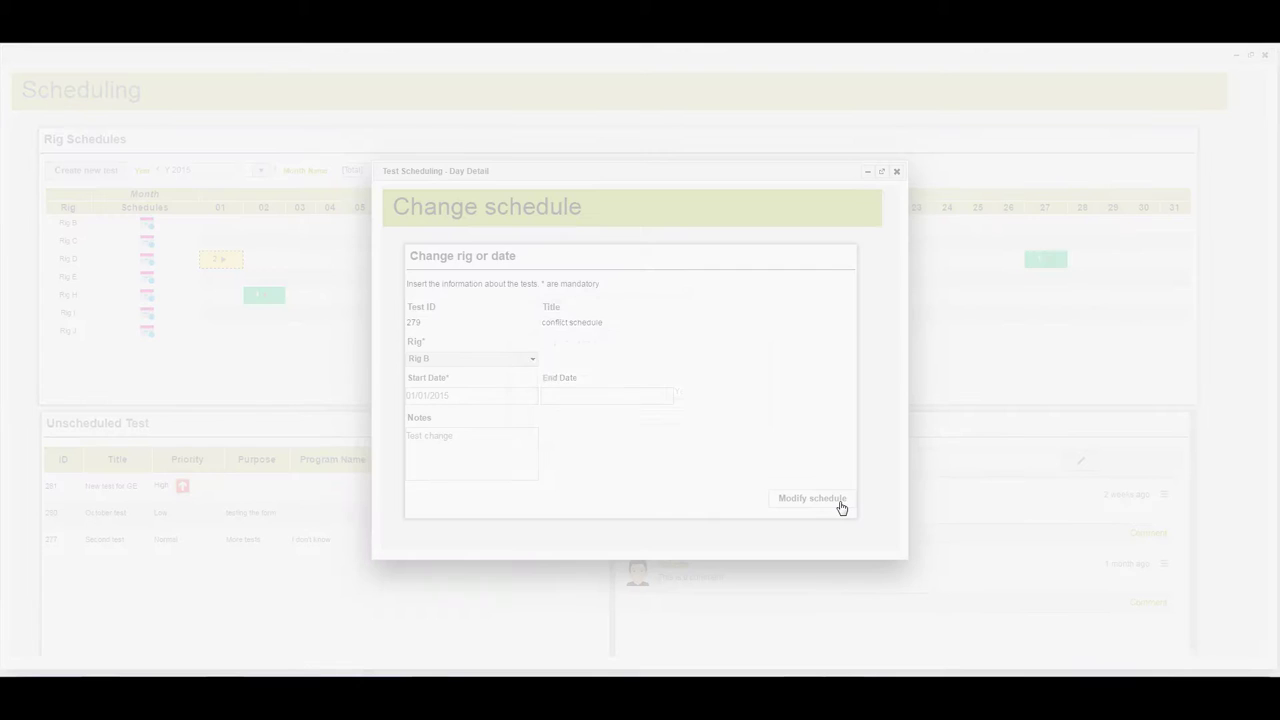
click(681, 391)
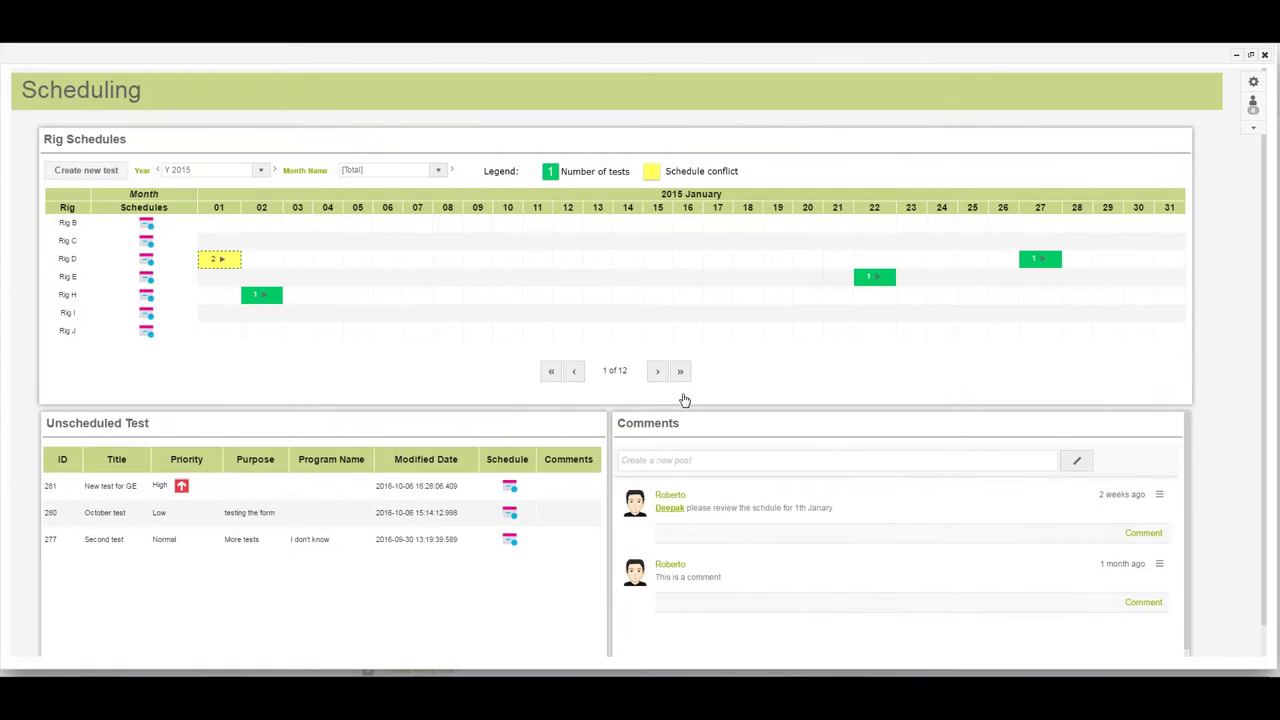
Post the comment 'ok' and bring up the Jets Run Number choices.
click(707, 460)
text(ok Tha)
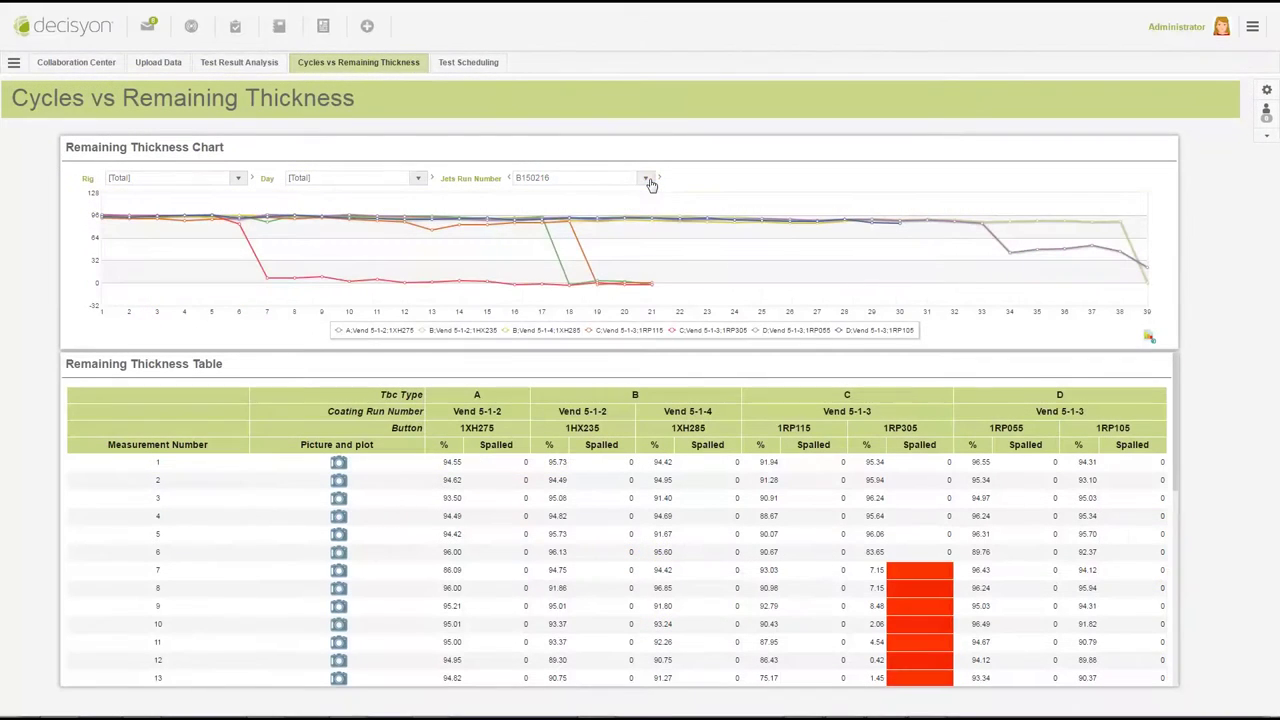
click(645, 178)
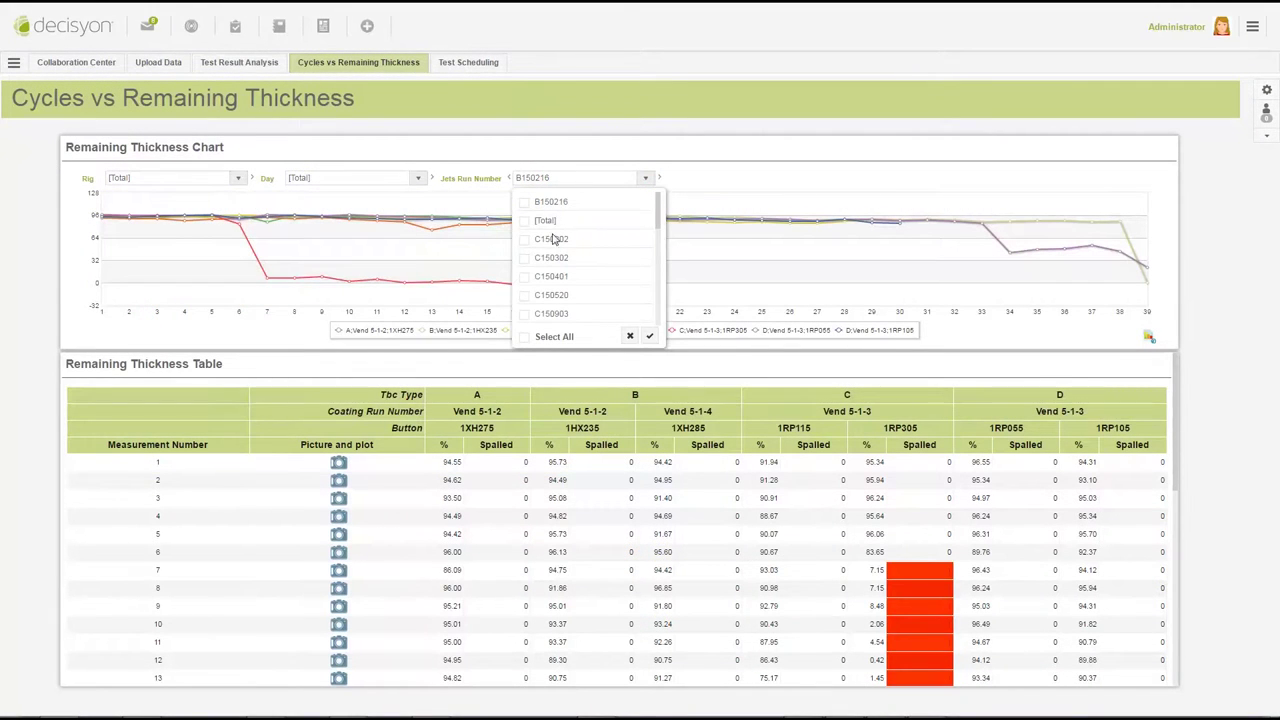
Filter thickness data to jets run C150202, then add a Specific mashboard widget from Others.
click(650, 338)
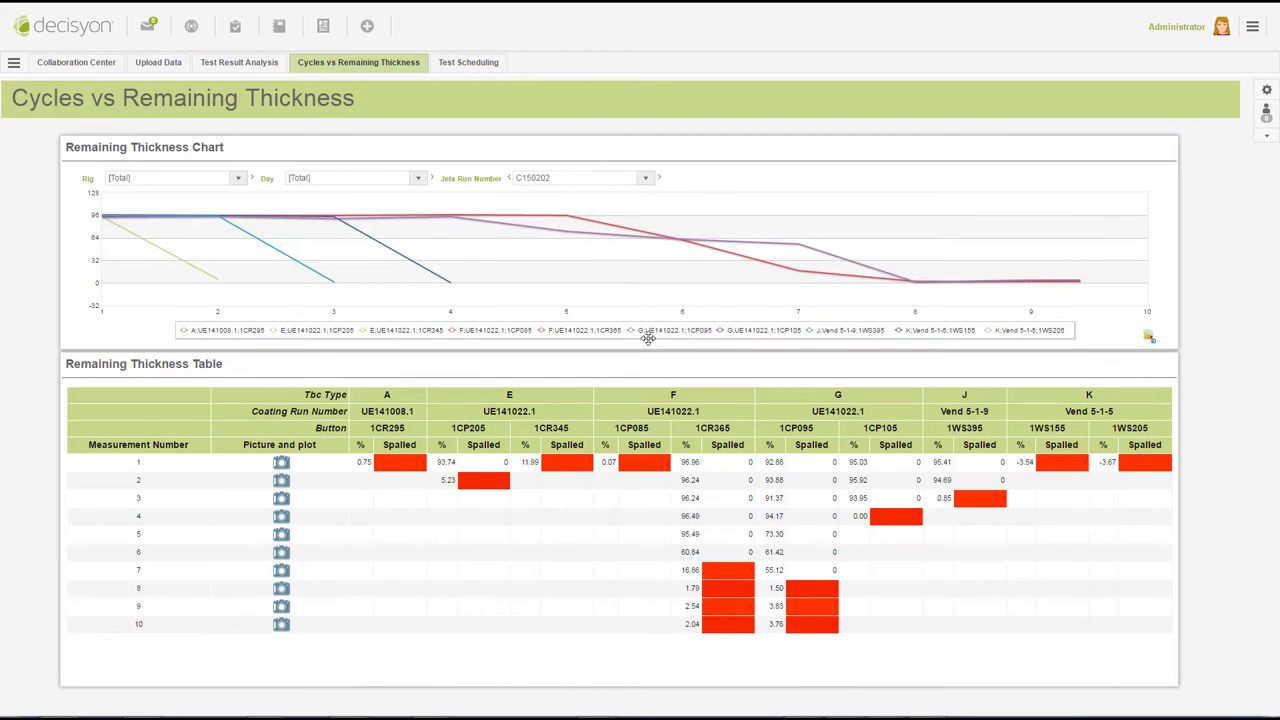
right_click(728, 556)
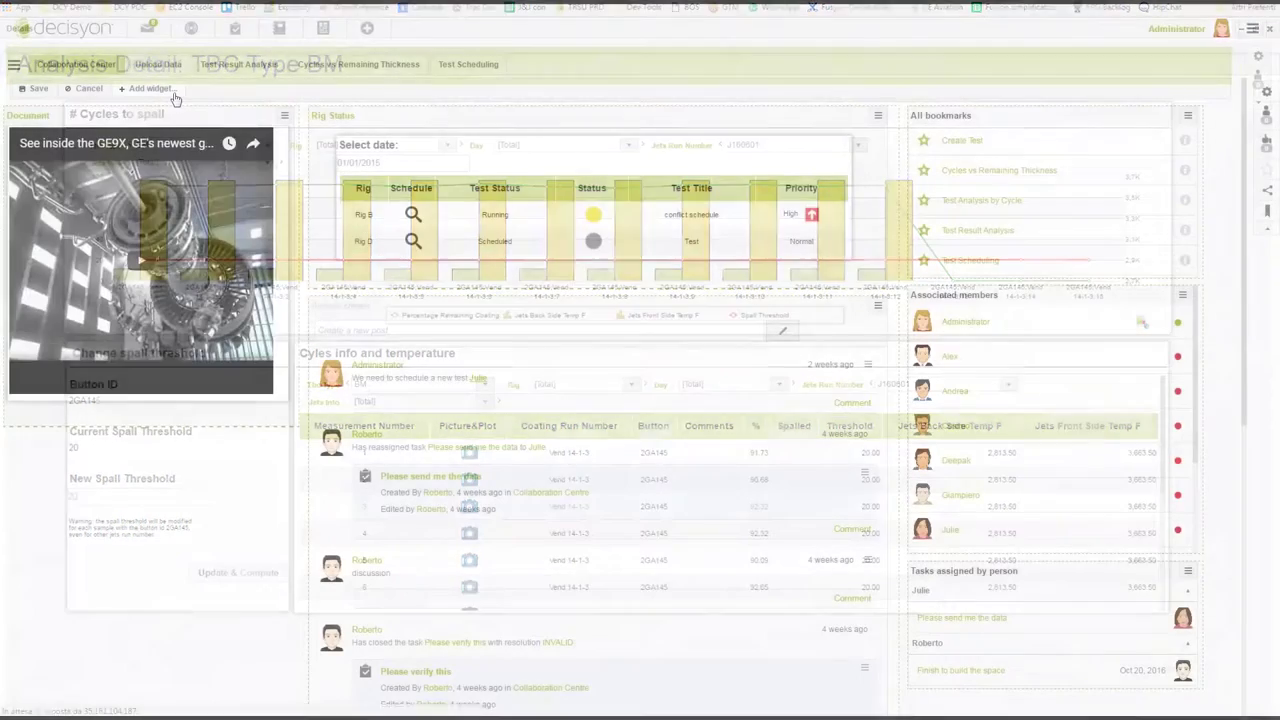
click(171, 94)
scroll(455, 476, down, 5)
click(455, 476)
click(566, 354)
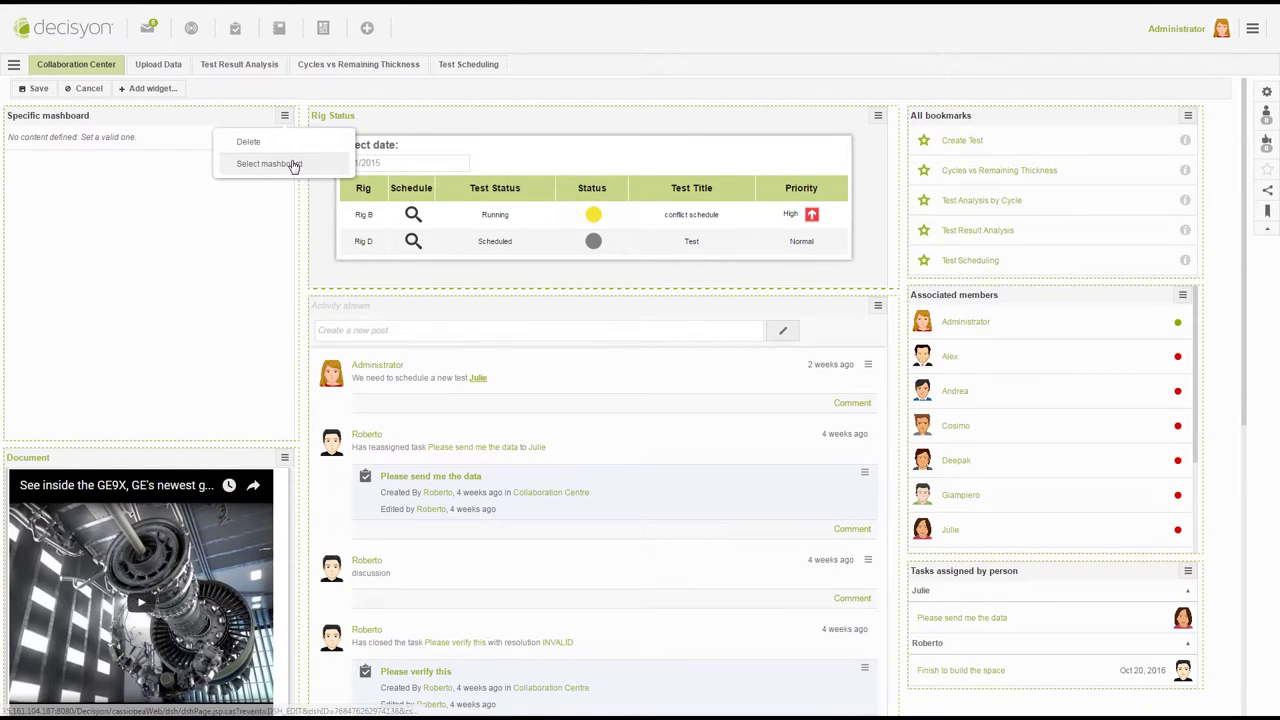
Show the Cycles vs % Thickness mashboard in the new panel and drag its edge up to shorten it.
click(288, 163)
click(505, 367)
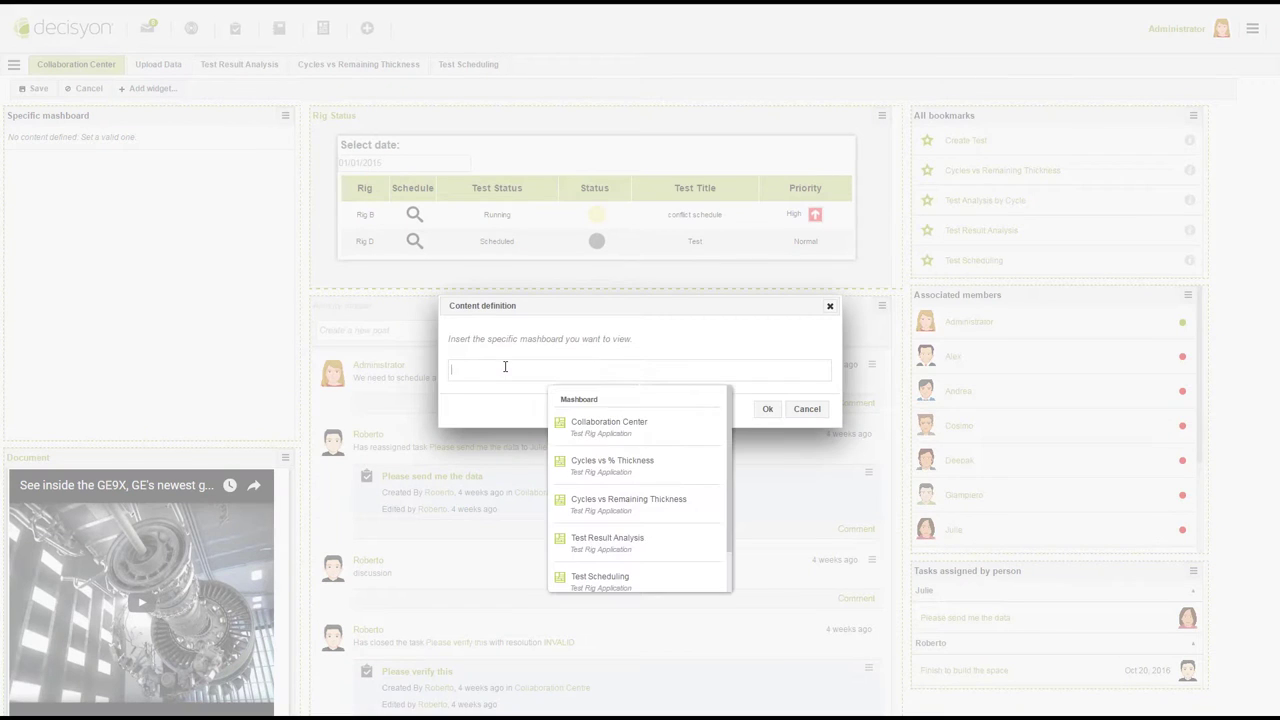
click(592, 464)
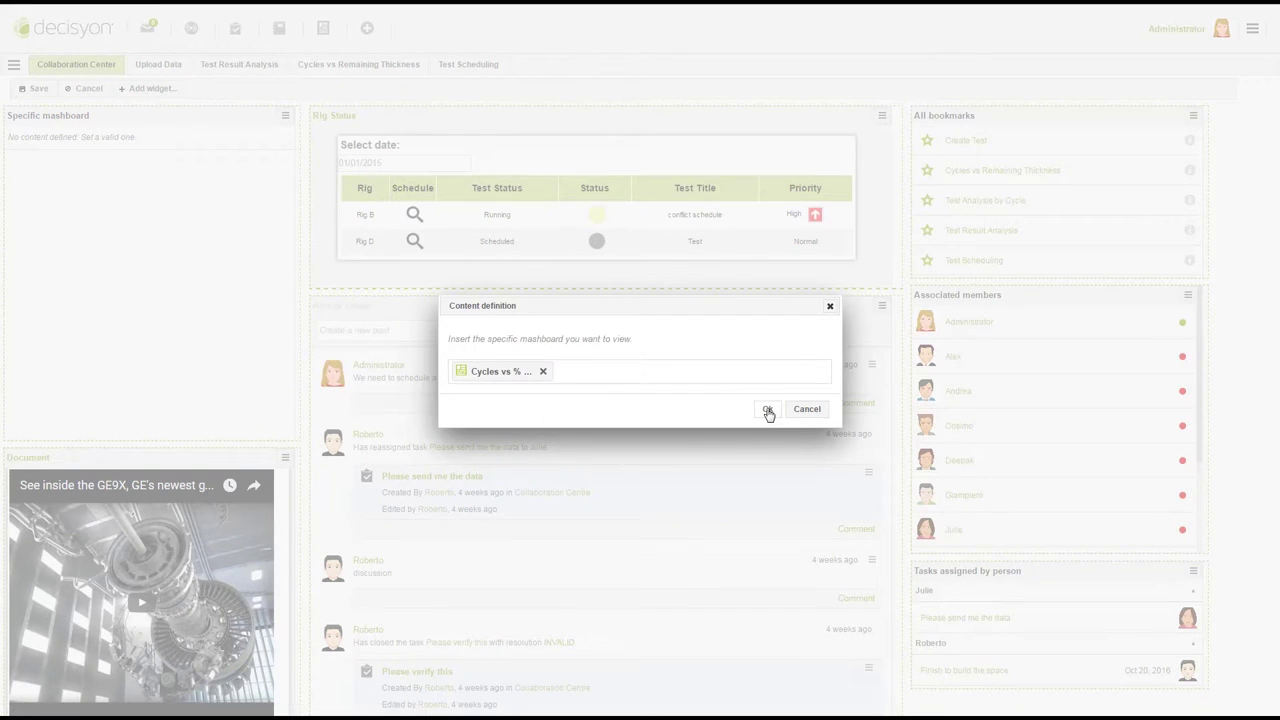
click(767, 410)
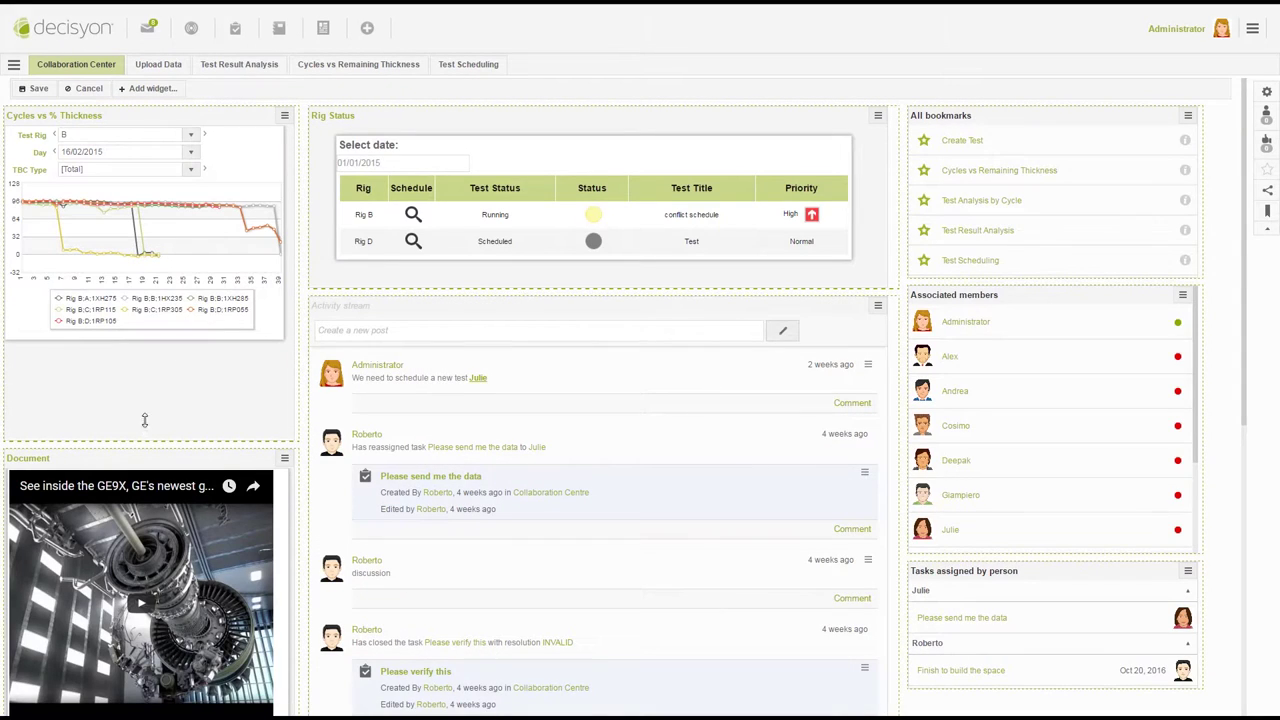
drag(146, 438, 146, 346)
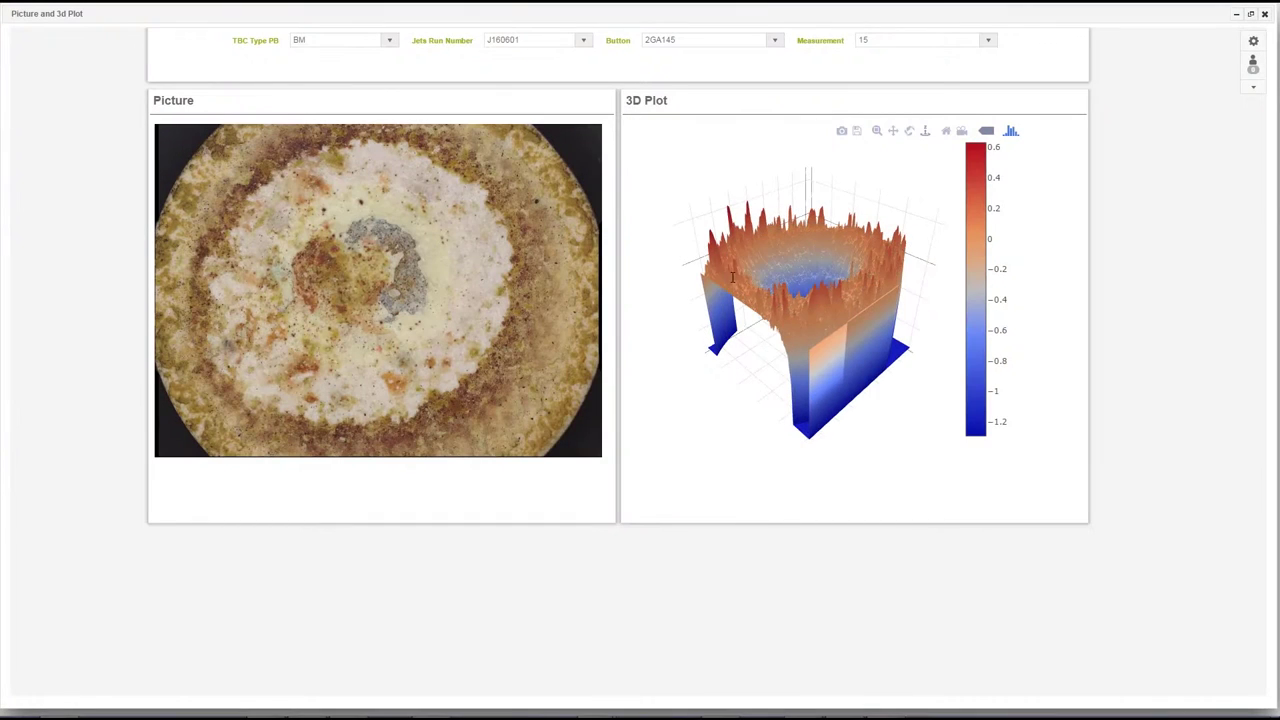
Orbit the 3D surface top-down, log in, view a rig's schedule, and shorten the Rig Status widget.
drag(733, 277, 815, 277)
scroll(815, 277, up, 10)
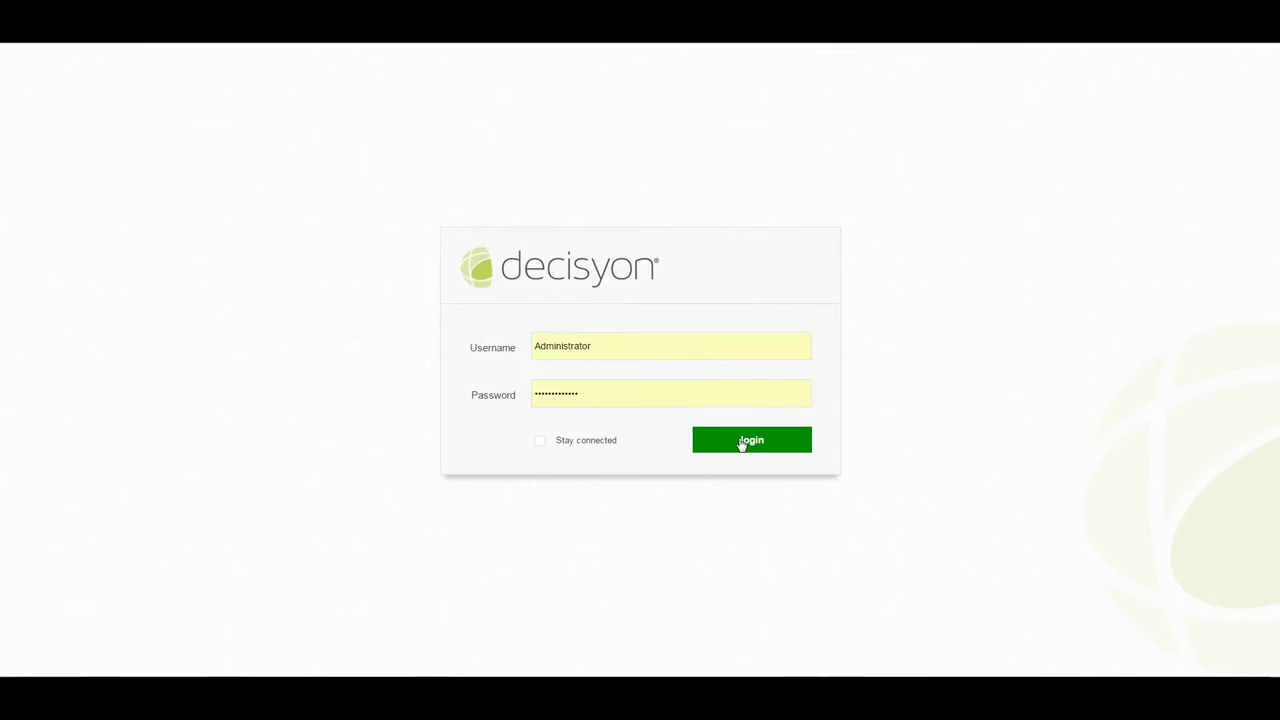
click(752, 441)
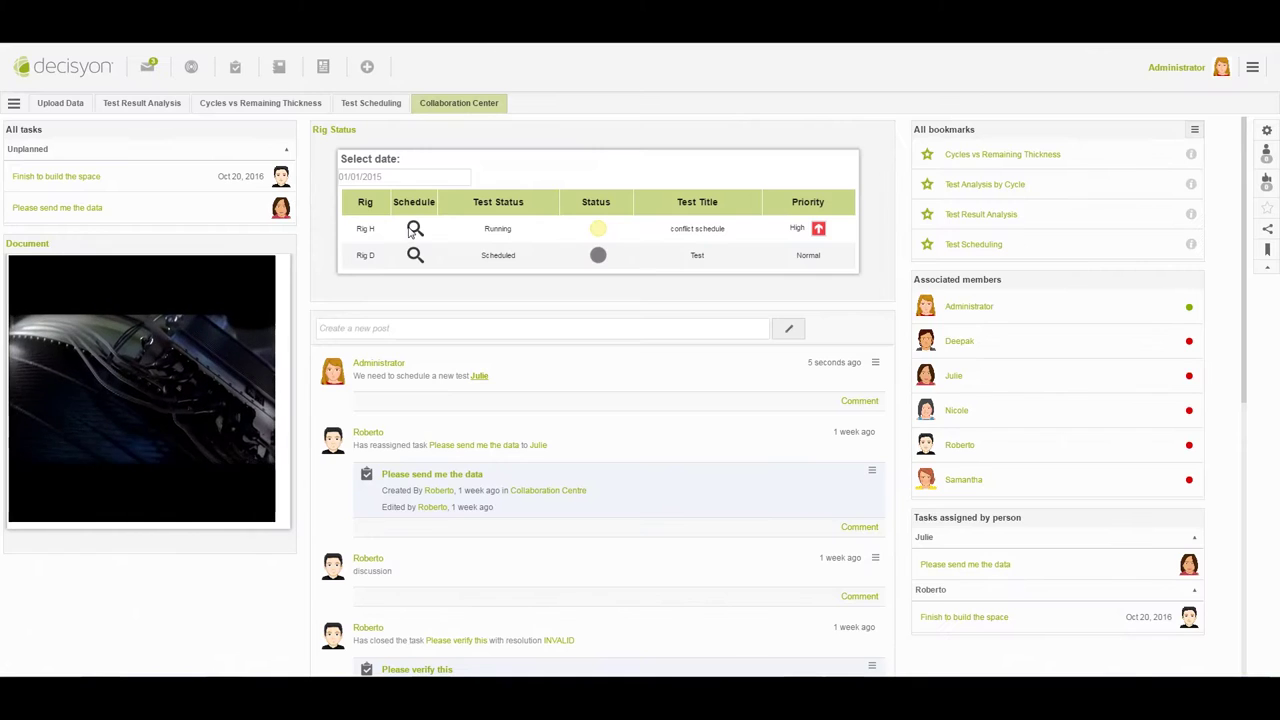
click(410, 228)
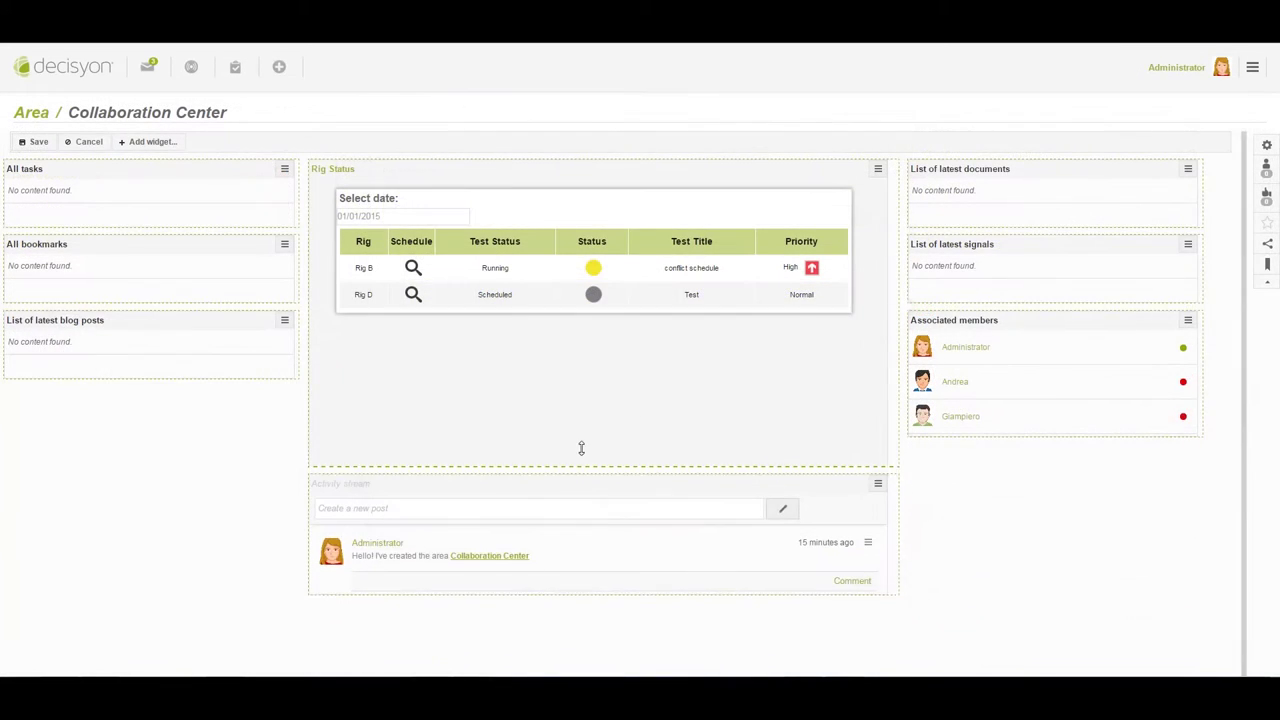
drag(581, 448, 587, 326)
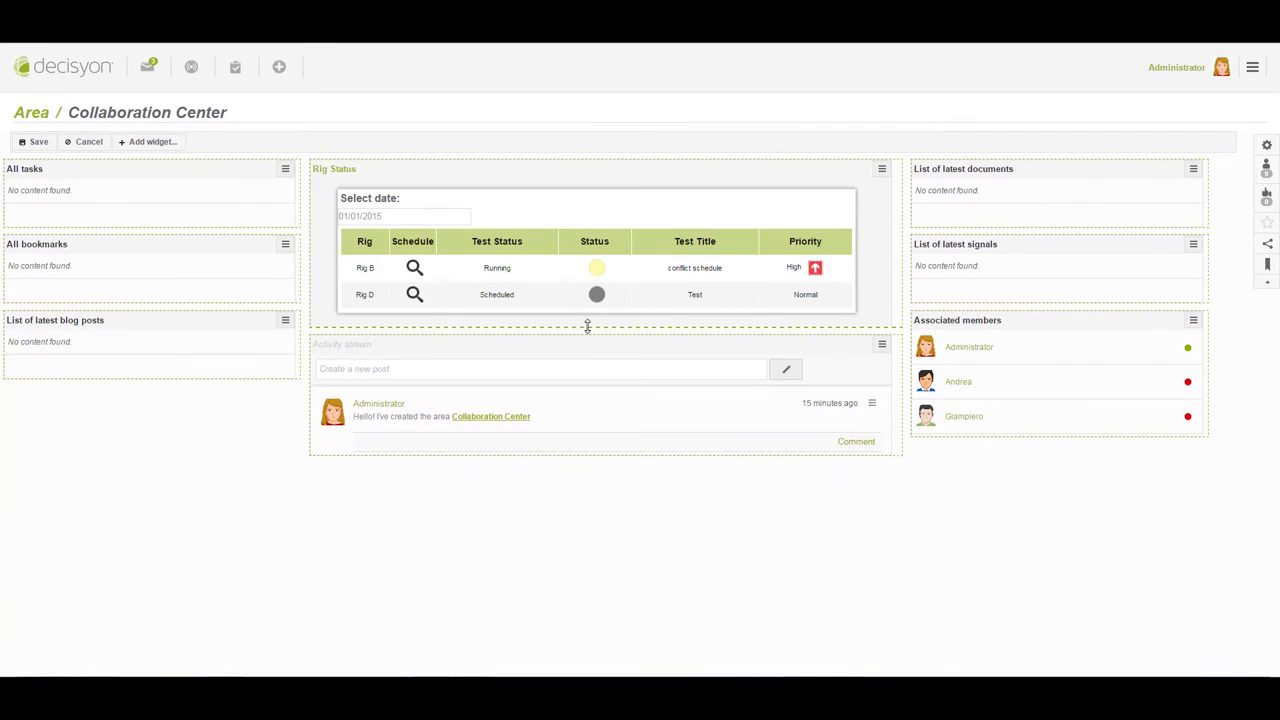
Add a Specific mashboard widget from the Others category to the area.
click(152, 141)
scroll(474, 383, down, 5)
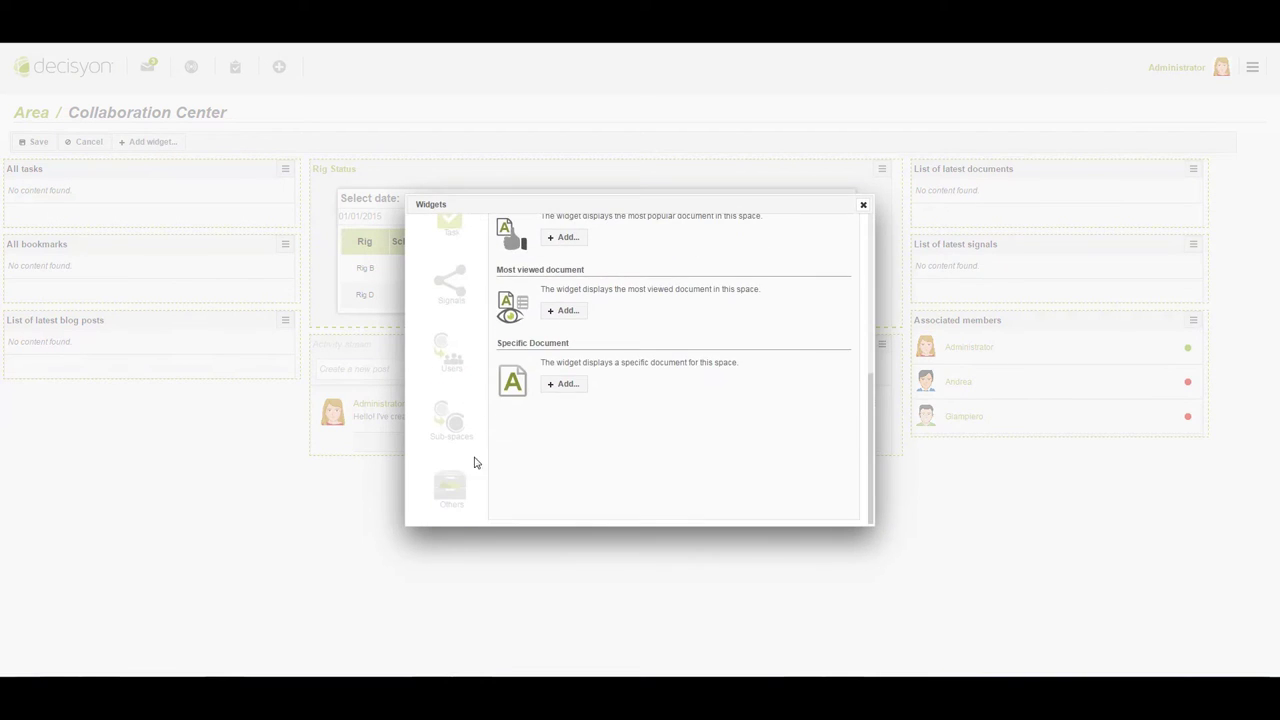
click(452, 490)
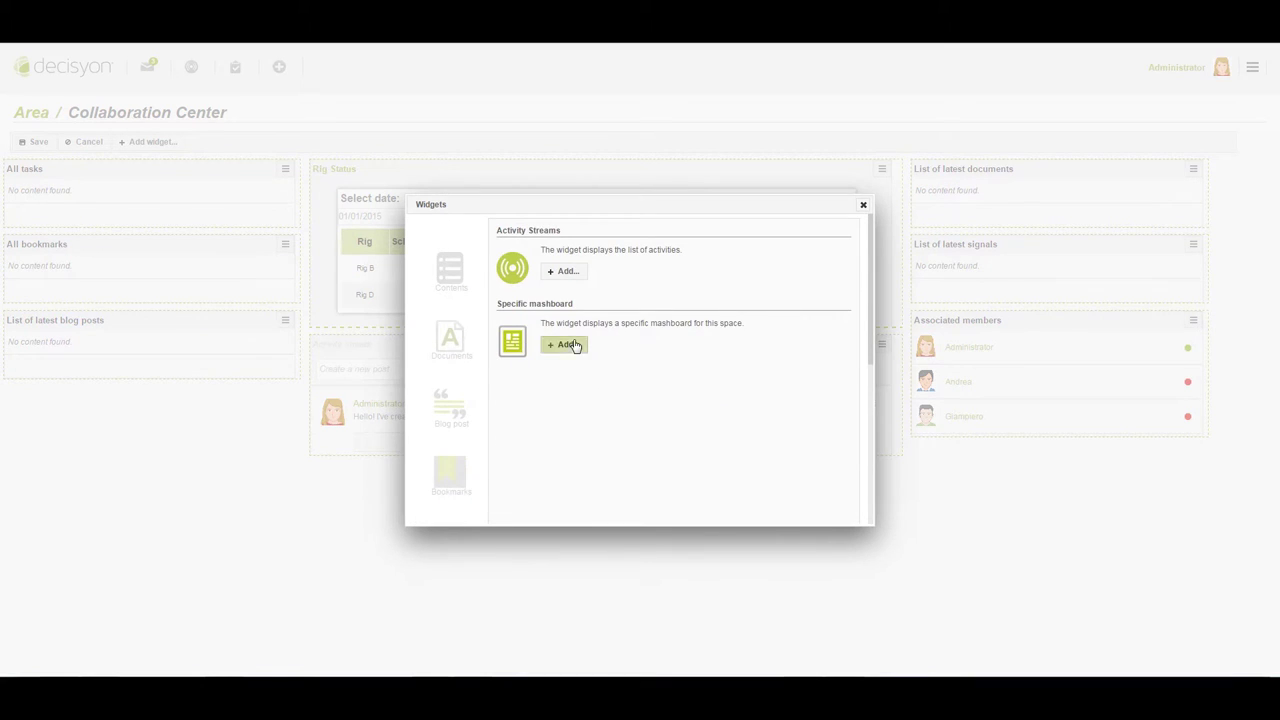
click(566, 344)
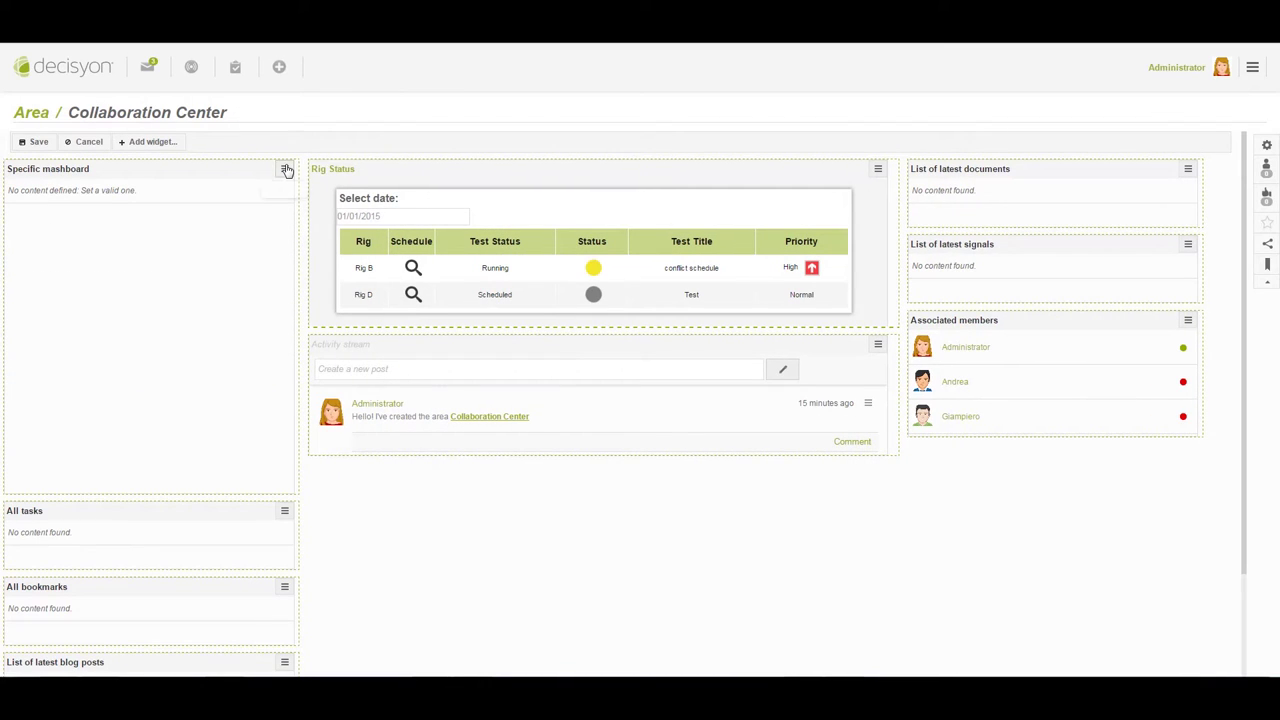
Set the new widget's content to the Cycles vs Remaining Thickness mashboard.
click(269, 217)
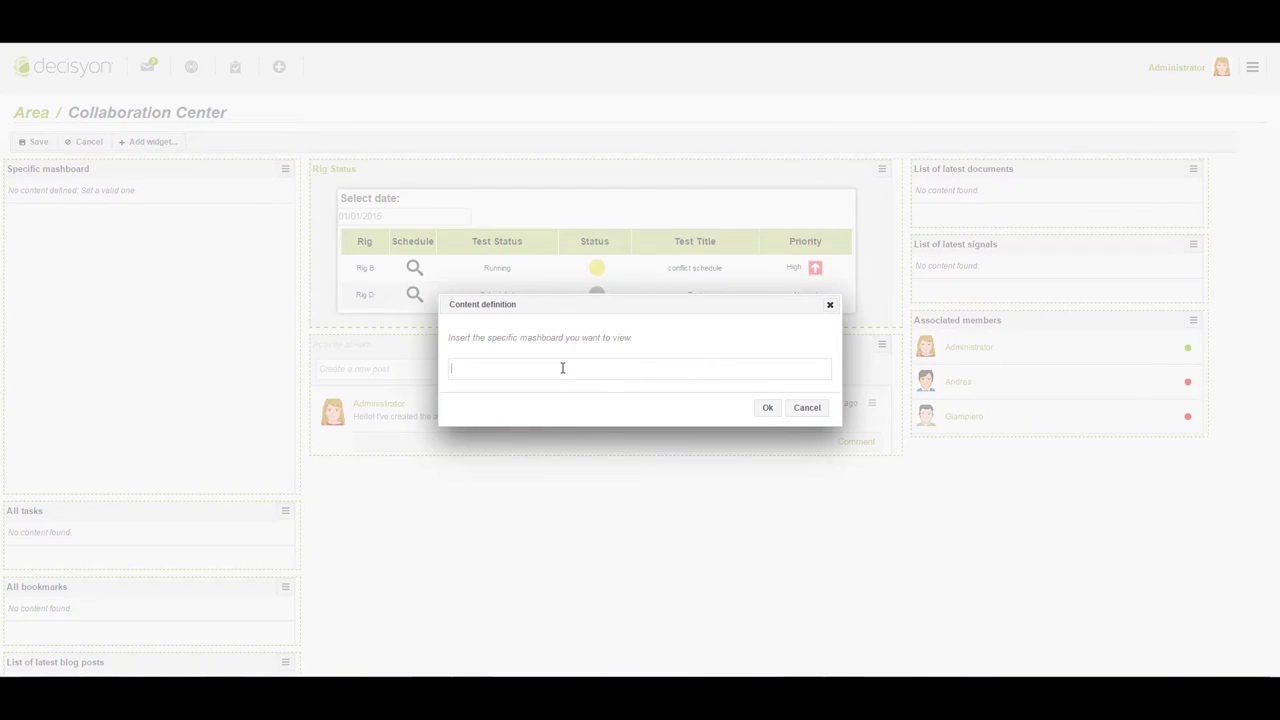
click(562, 368)
scroll(646, 443, down, 5)
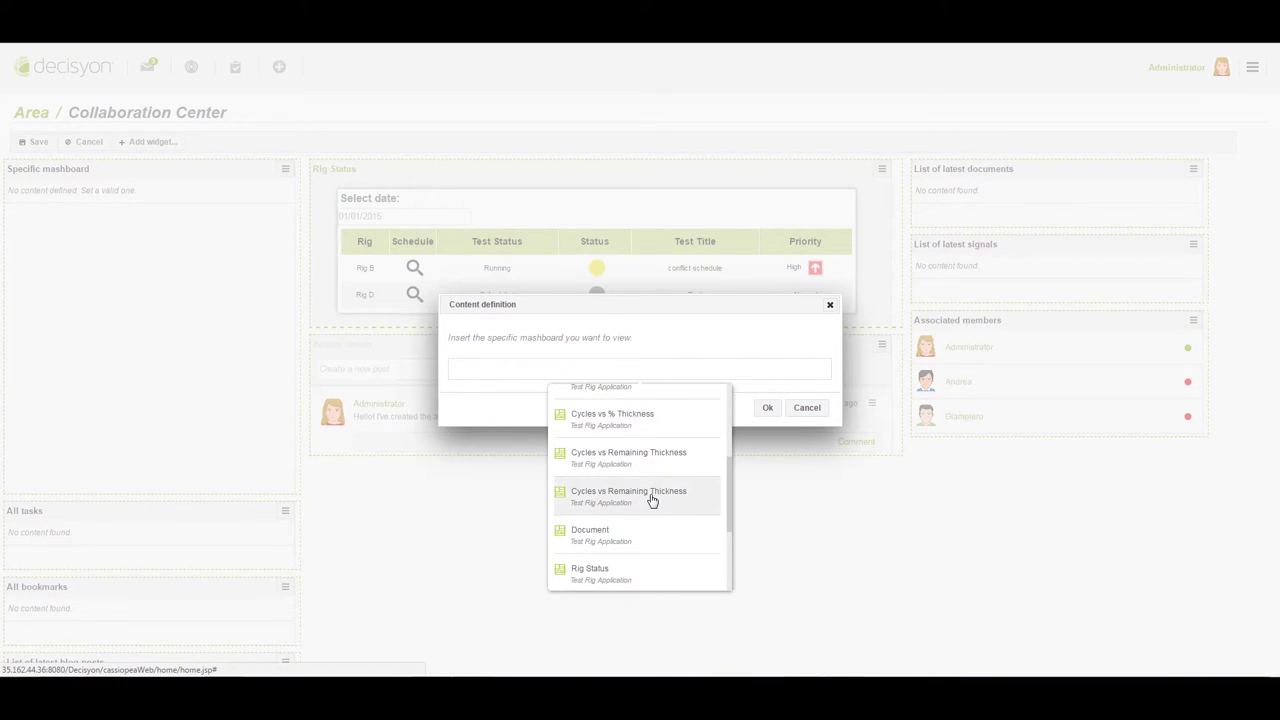
click(651, 497)
click(768, 408)
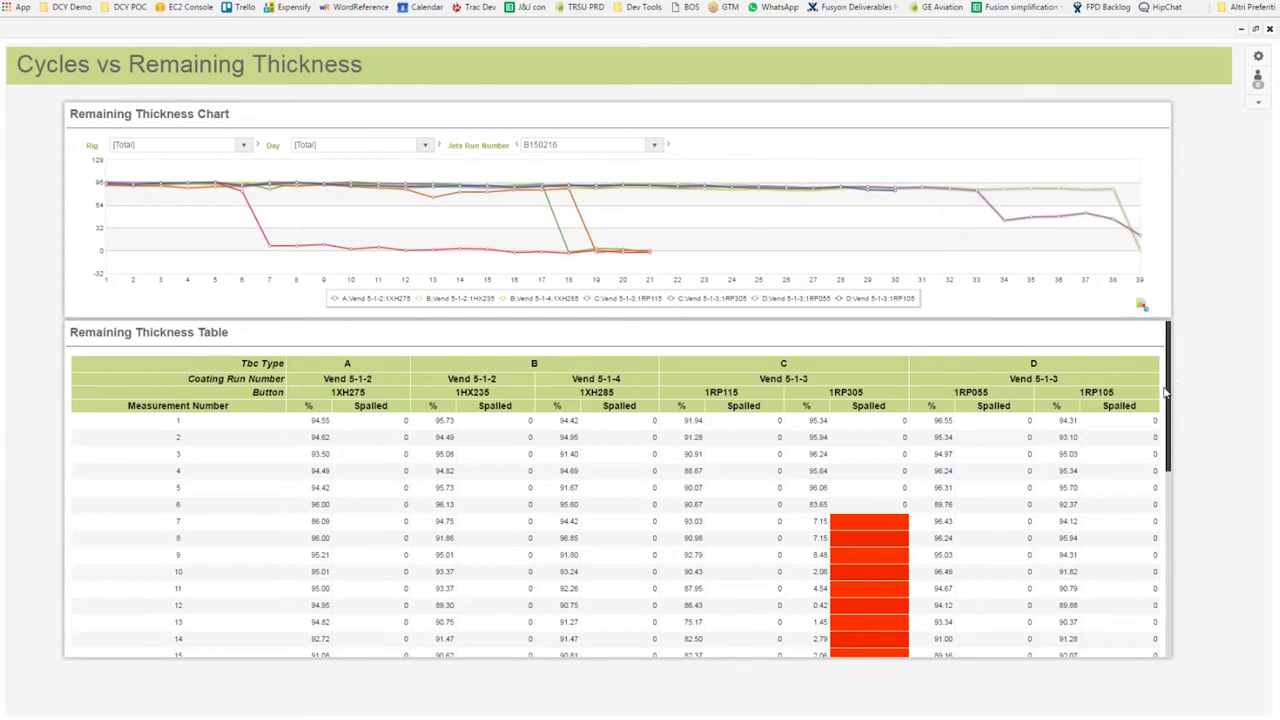
Filter Test Result Analysis to TBC types BM, BZ and C.
drag(1163, 393, 1160, 490)
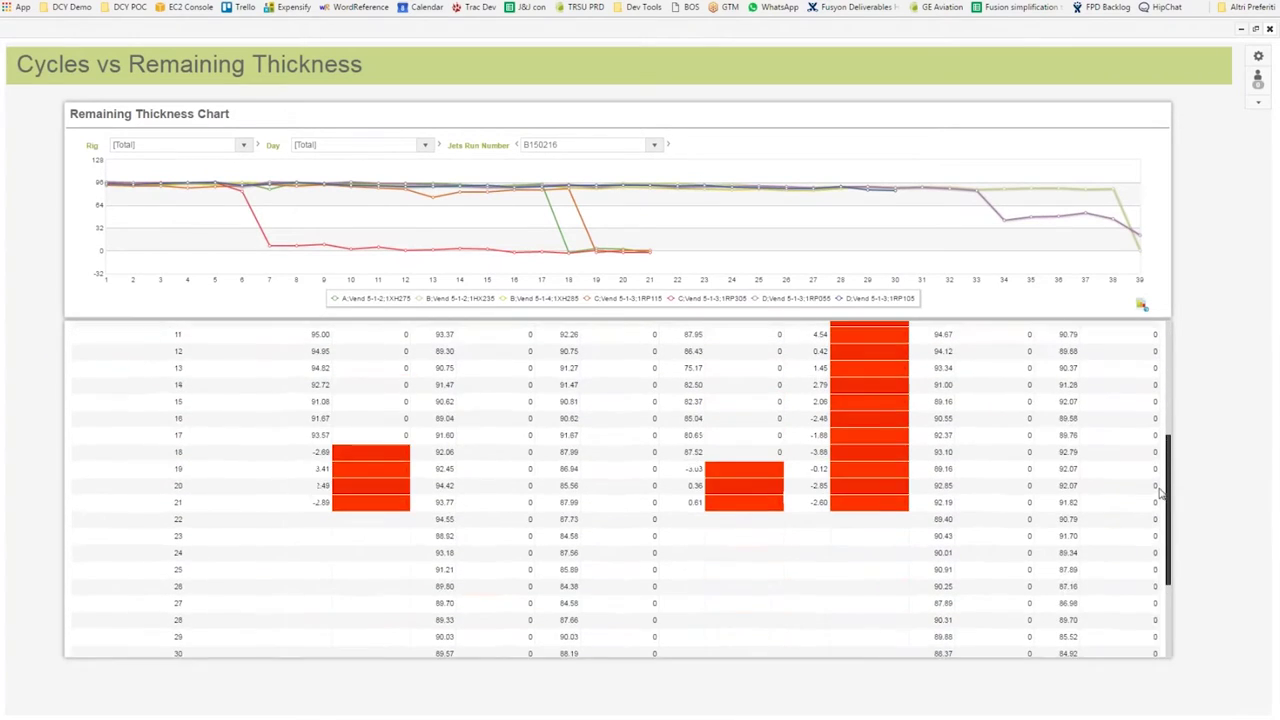
click(170, 177)
text(bz)
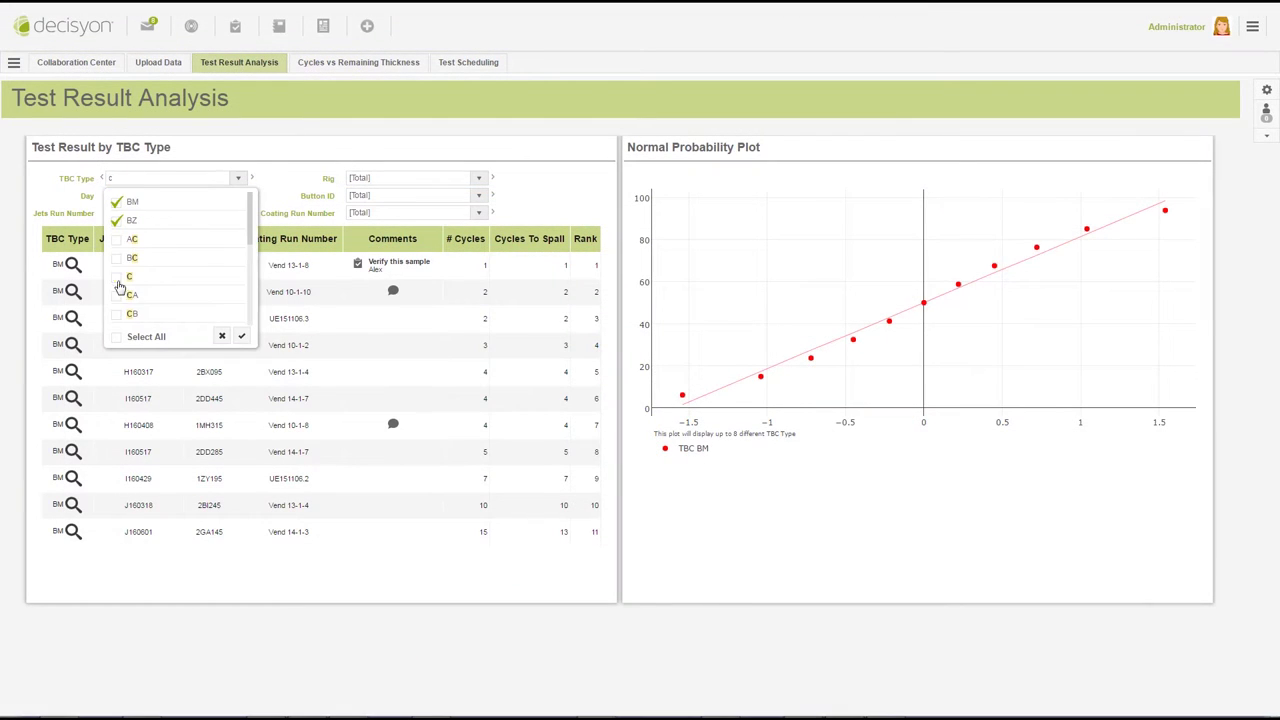
click(241, 336)
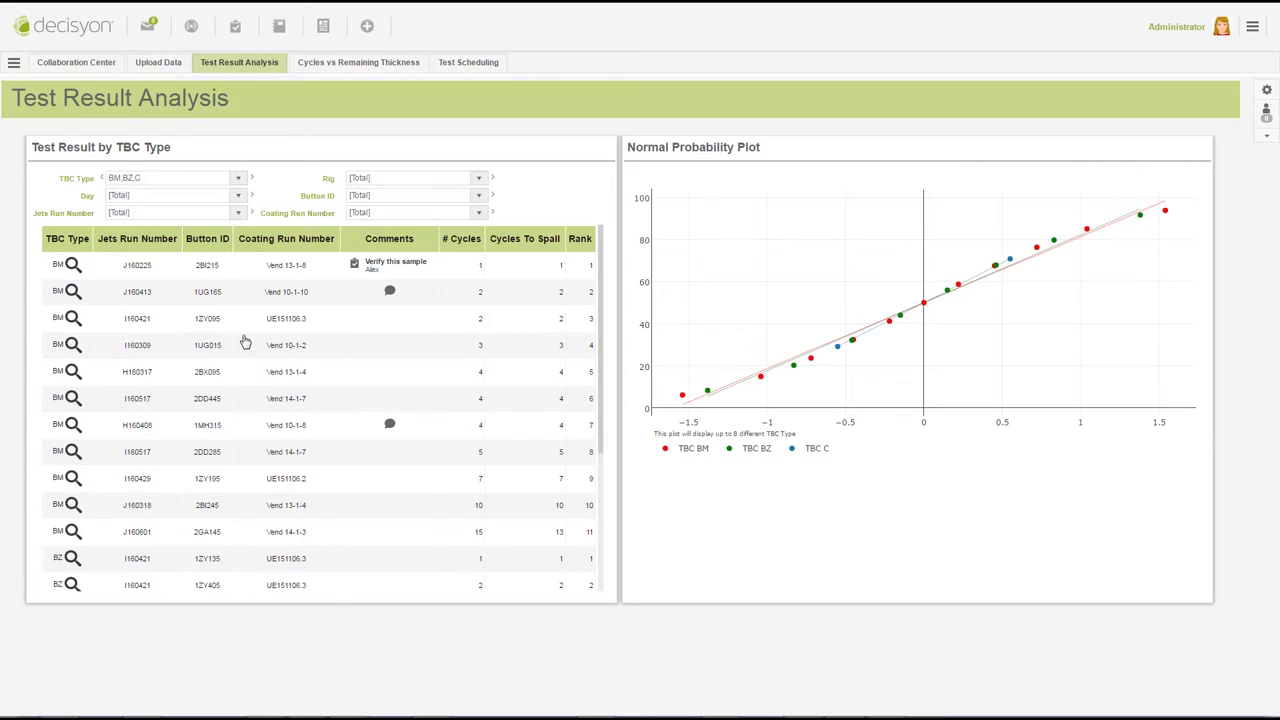
Post a reply in a sample's comment discussion, then zoom the plot and open BM's cycle analysis.
click(390, 293)
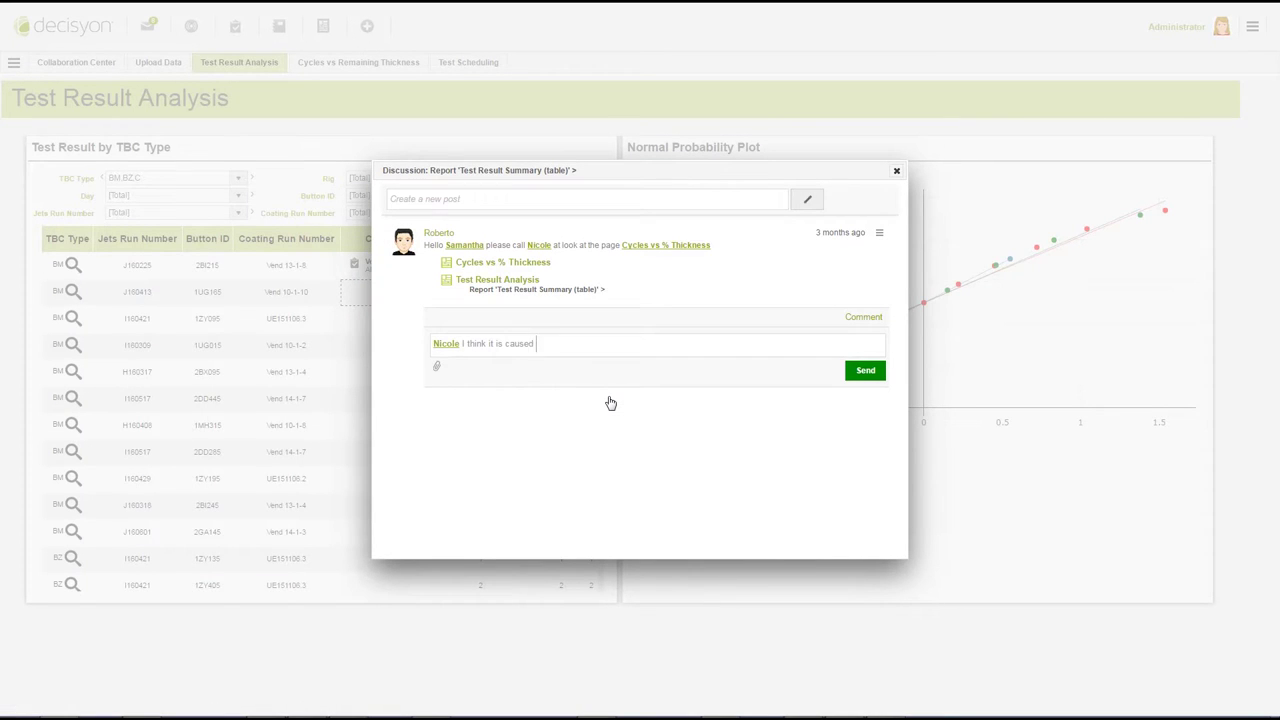
click(866, 374)
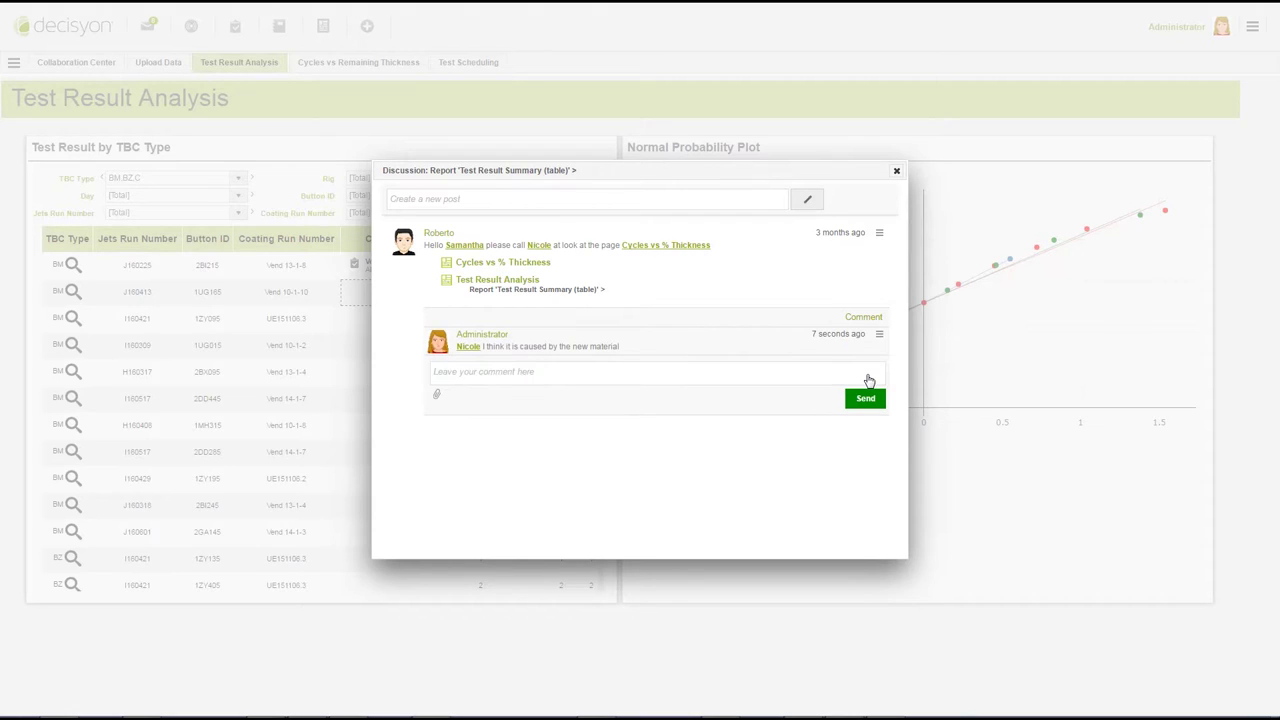
key(Escape)
drag(800, 300, 933, 377)
click(866, 306)
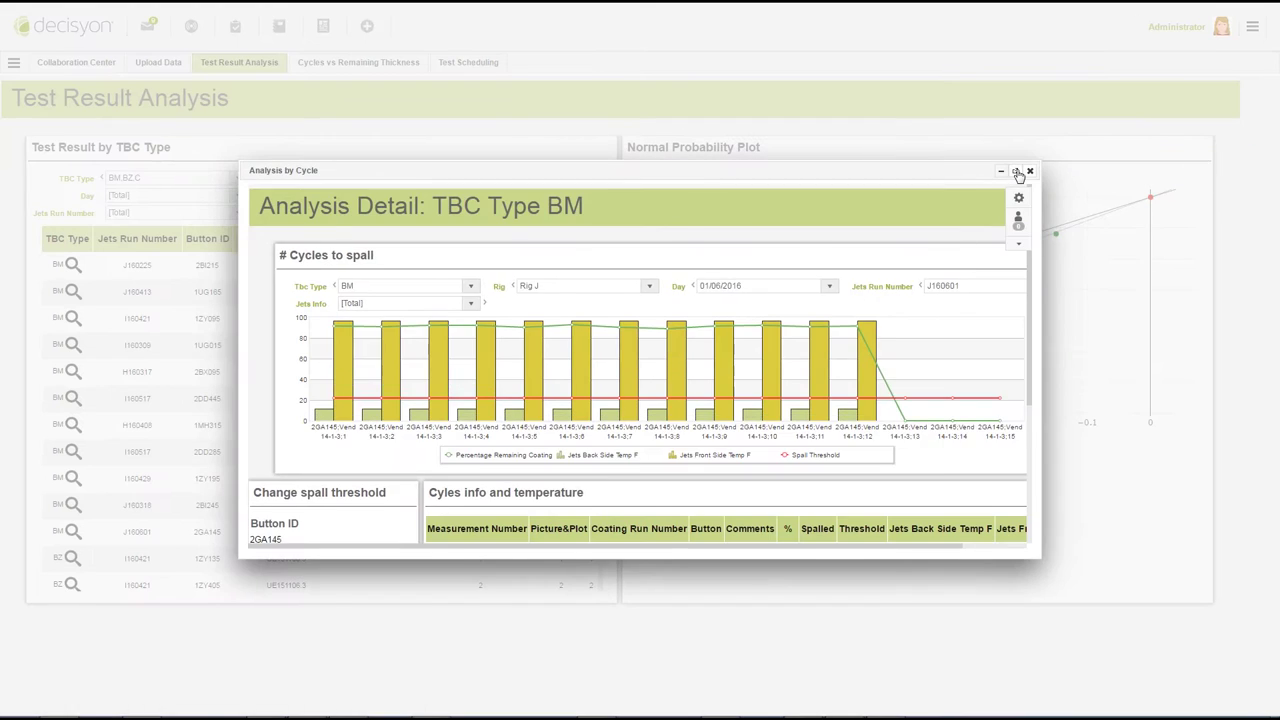
Attach a 'Spalled sample' task to the cycle table, assigned to Administrator, due 25/01/2017.
scroll(752, 478, down, 3)
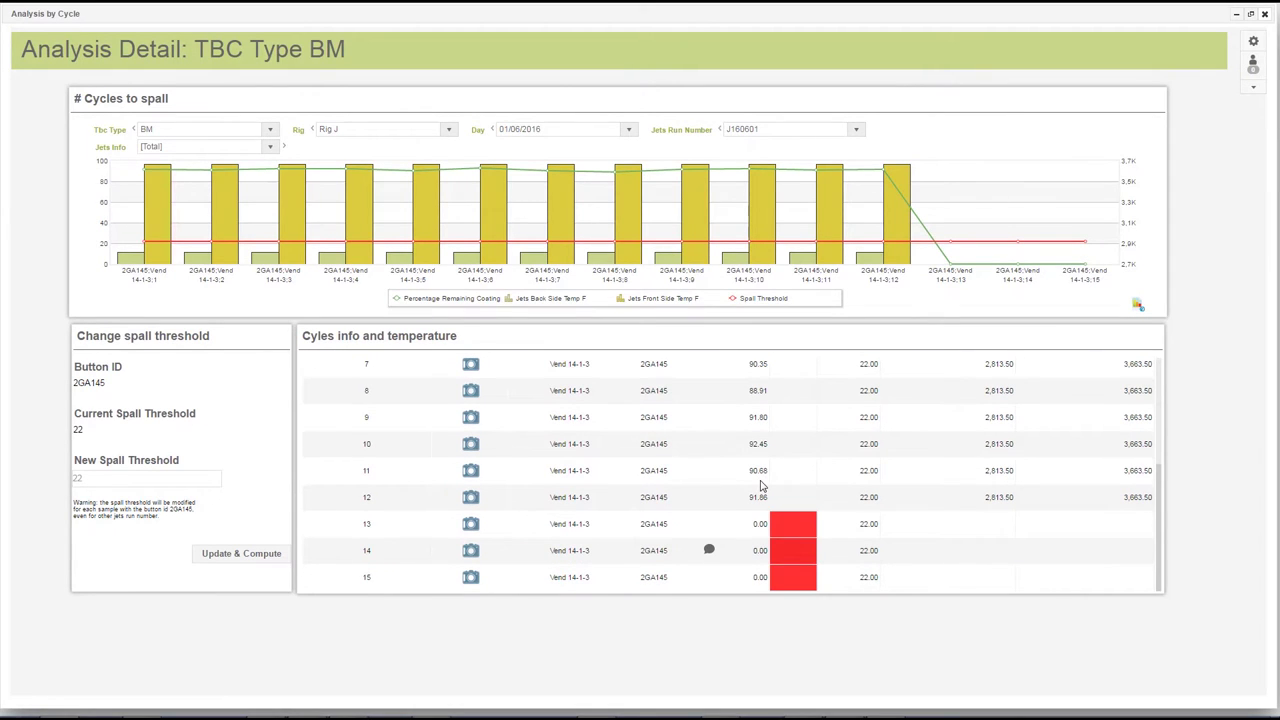
right_click(708, 497)
click(754, 624)
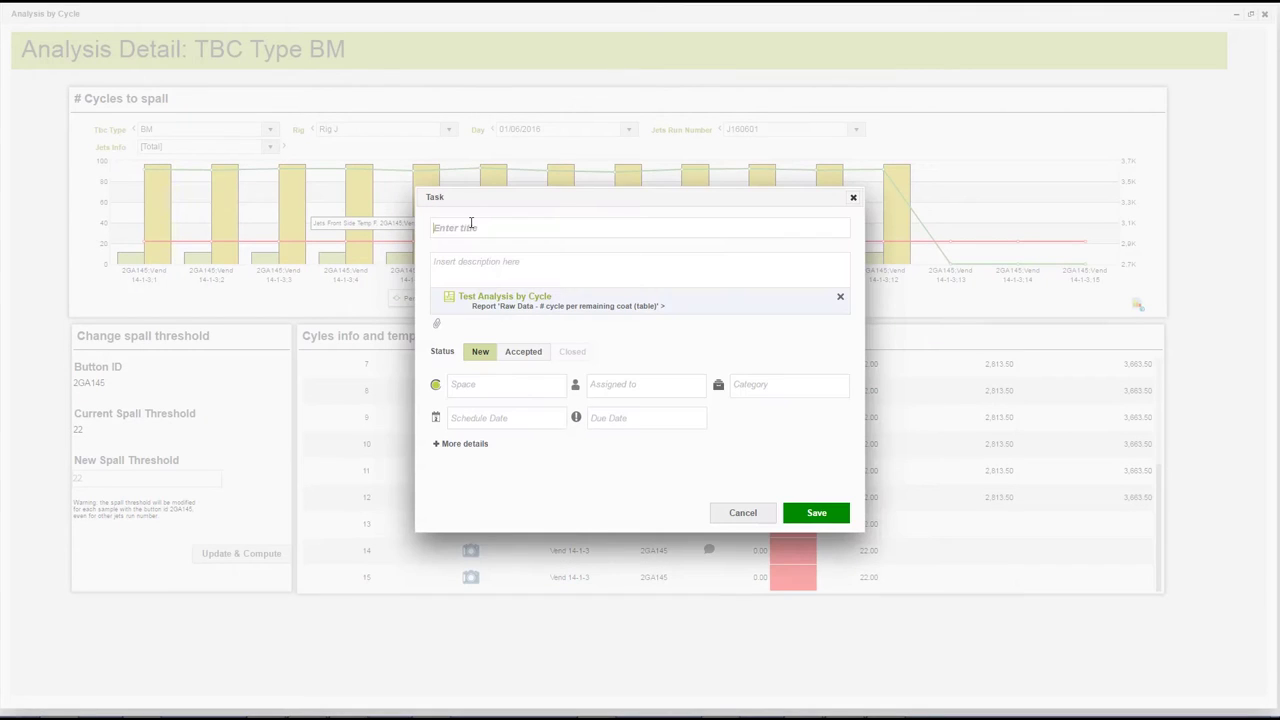
click(640, 437)
click(648, 418)
click(670, 510)
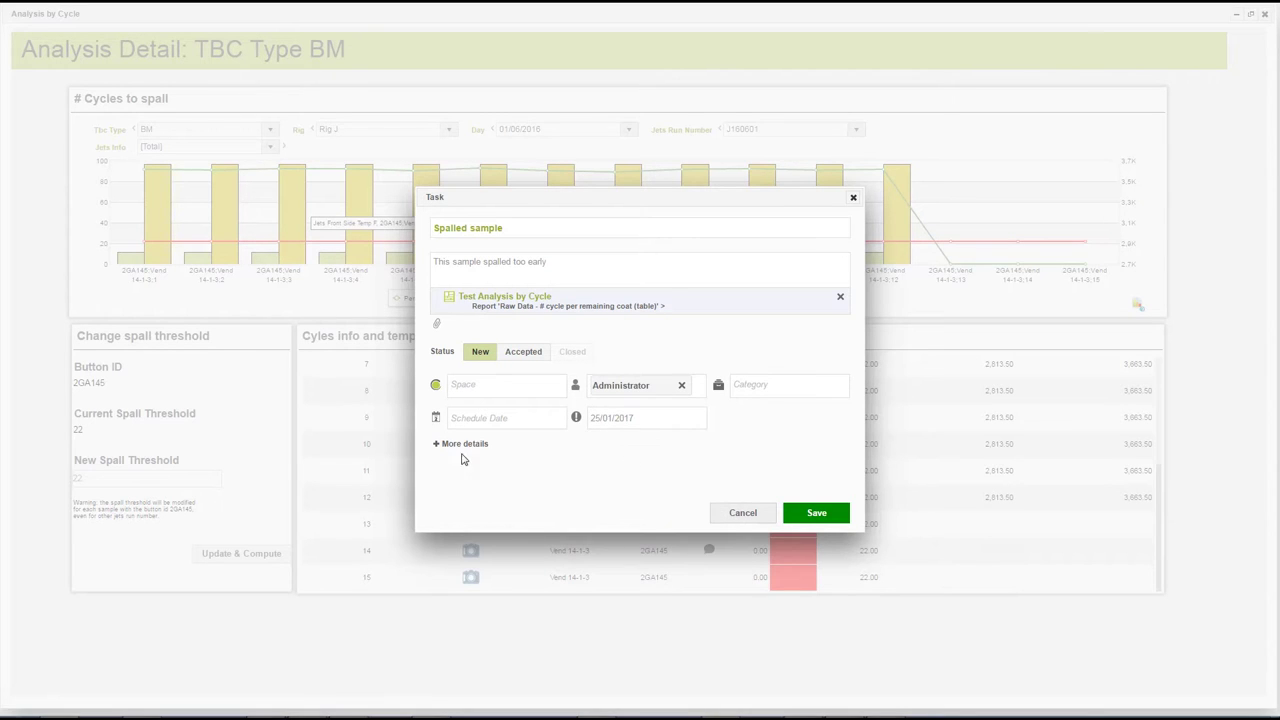
click(463, 445)
click(817, 514)
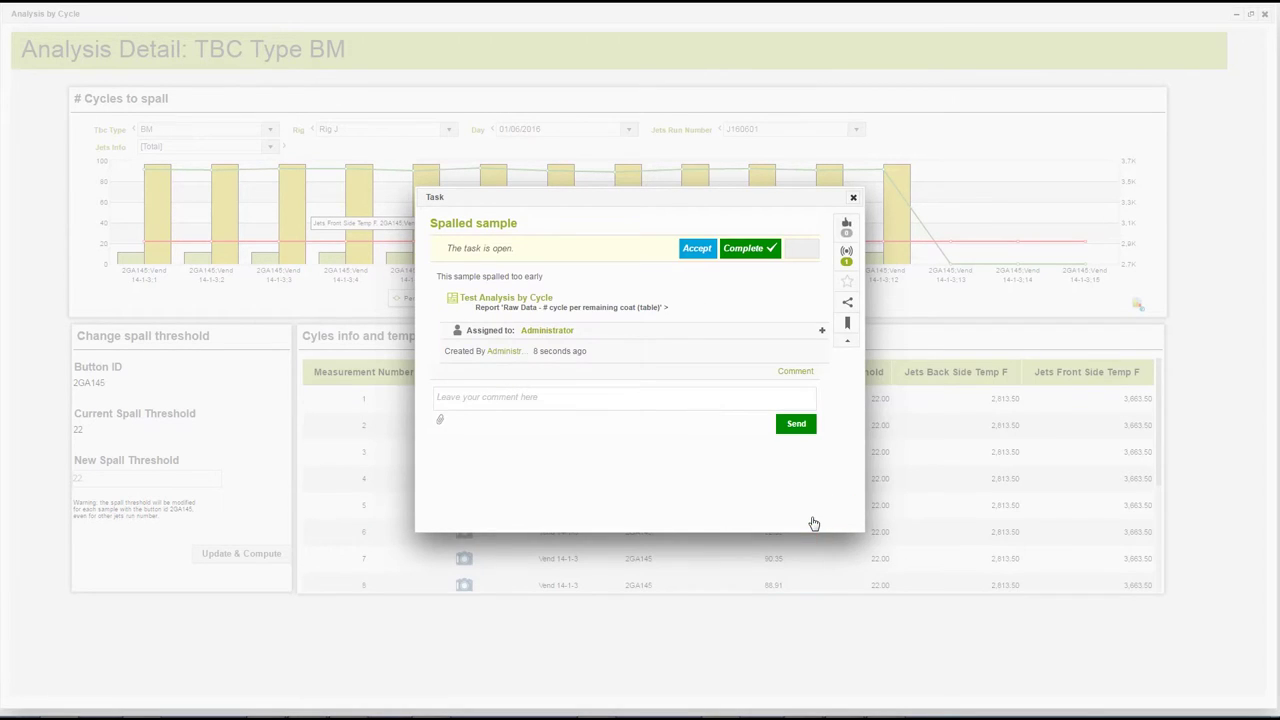
click(854, 200)
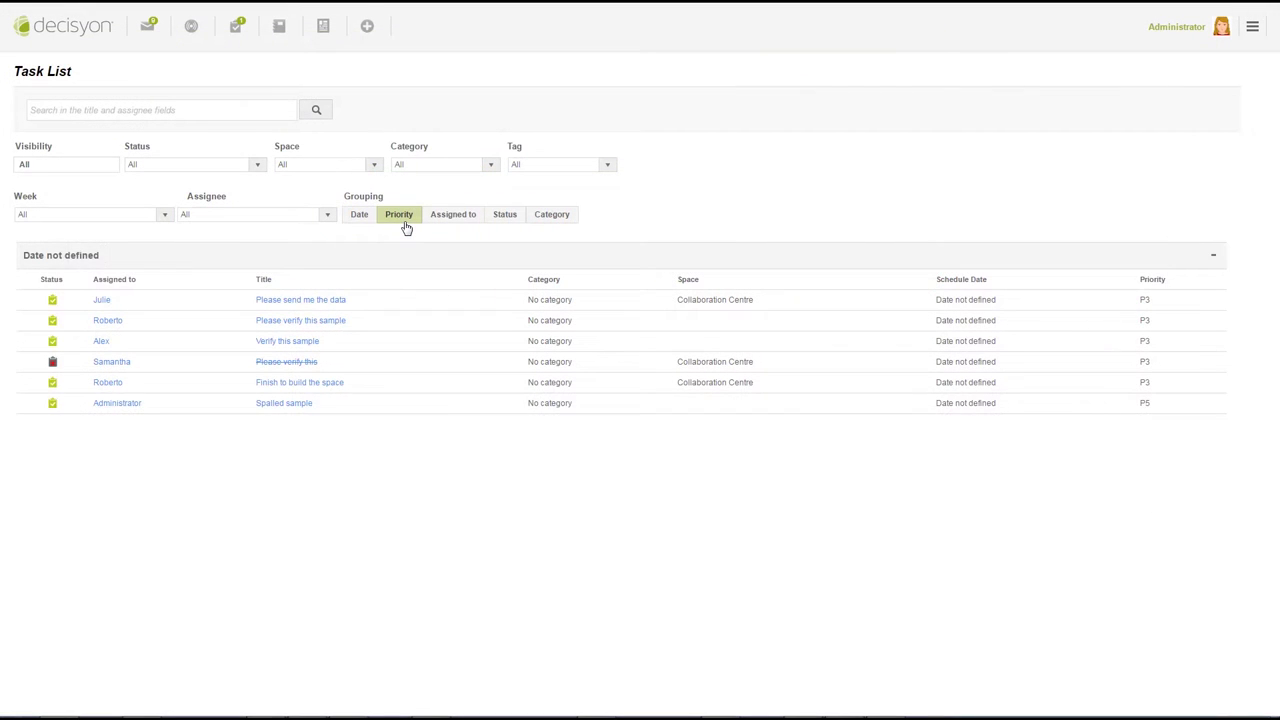
Group the Task List by Priority and mark 'Please send me the data' complete.
click(404, 222)
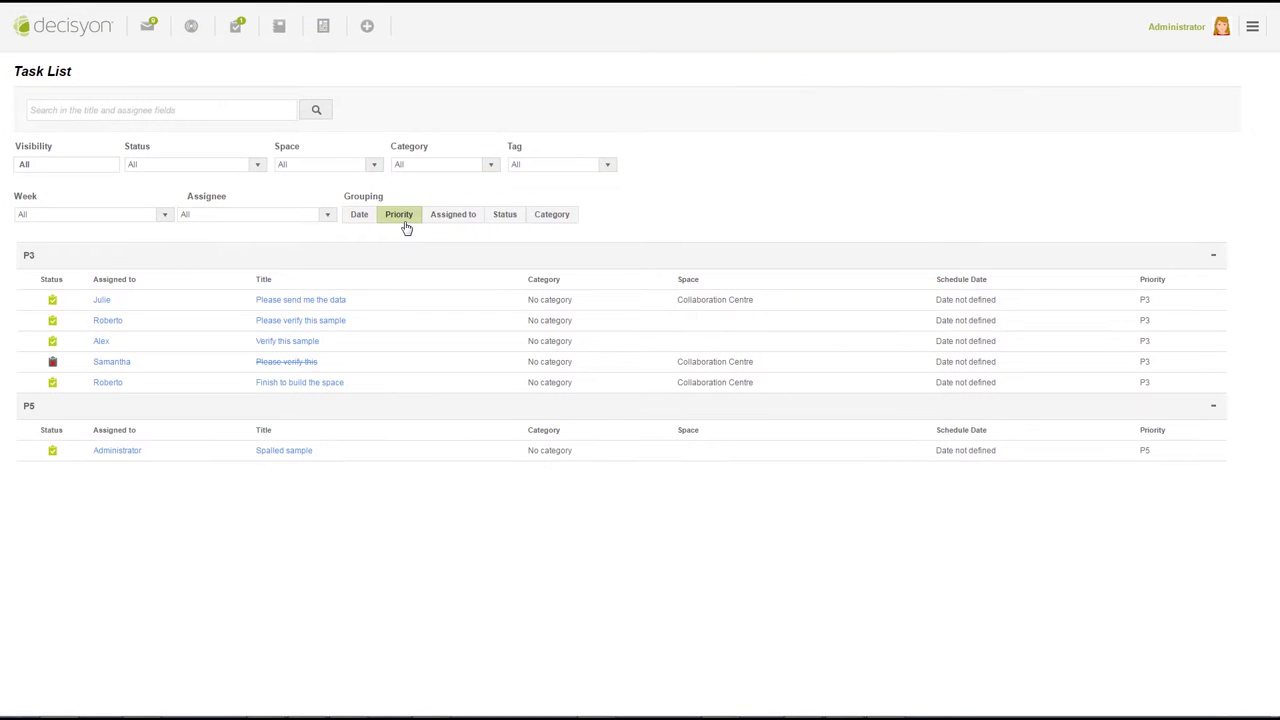
click(316, 303)
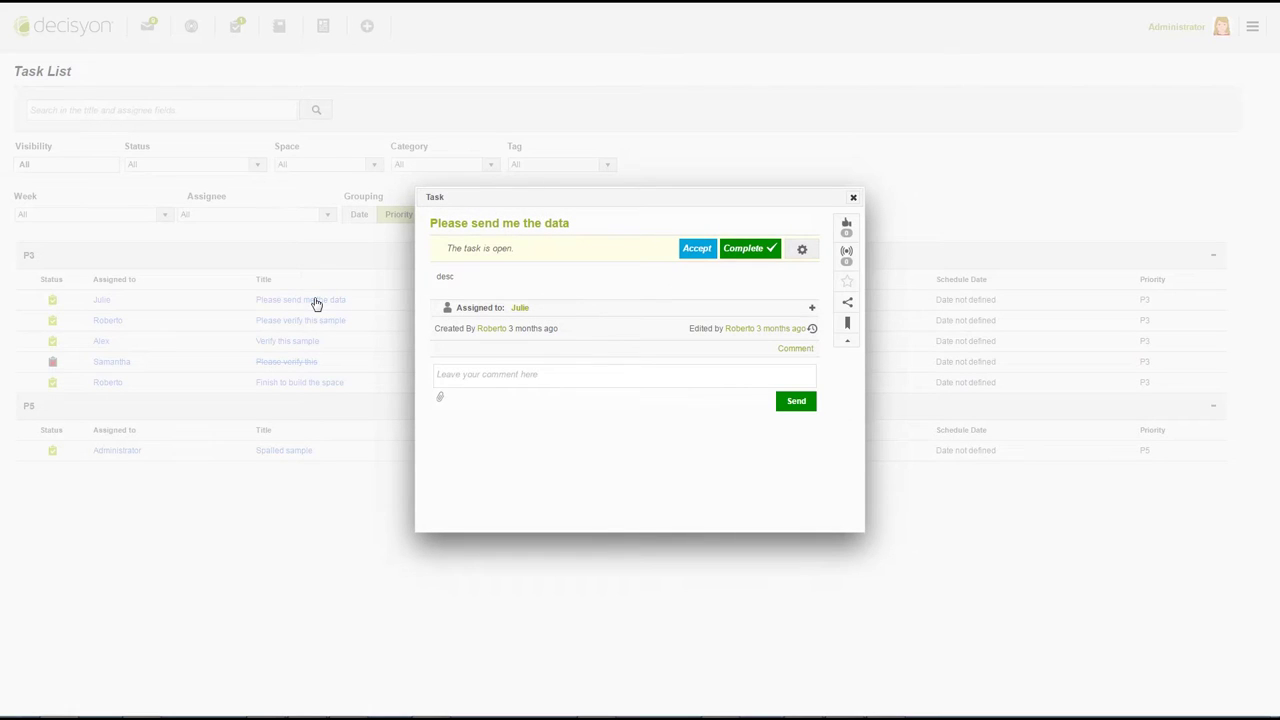
click(759, 250)
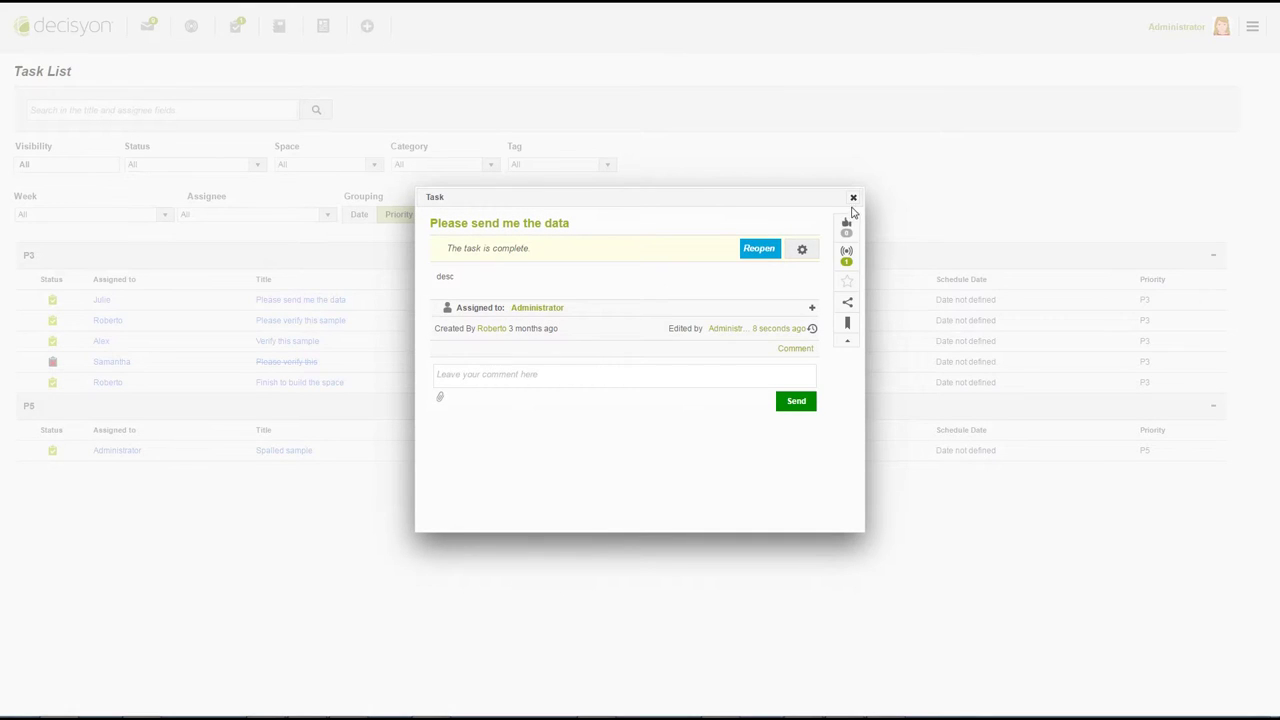
click(853, 198)
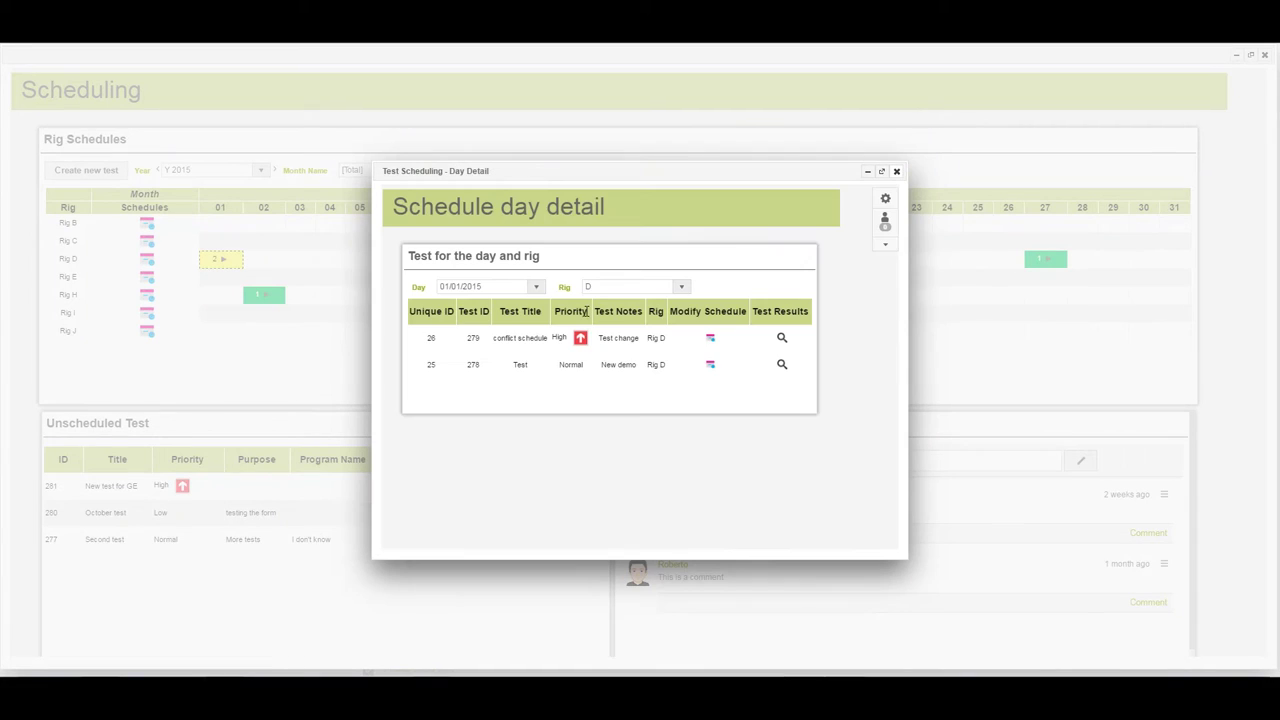
Reassign test 279 to Rig B via Modify schedule and confirm with Yes.
click(710, 341)
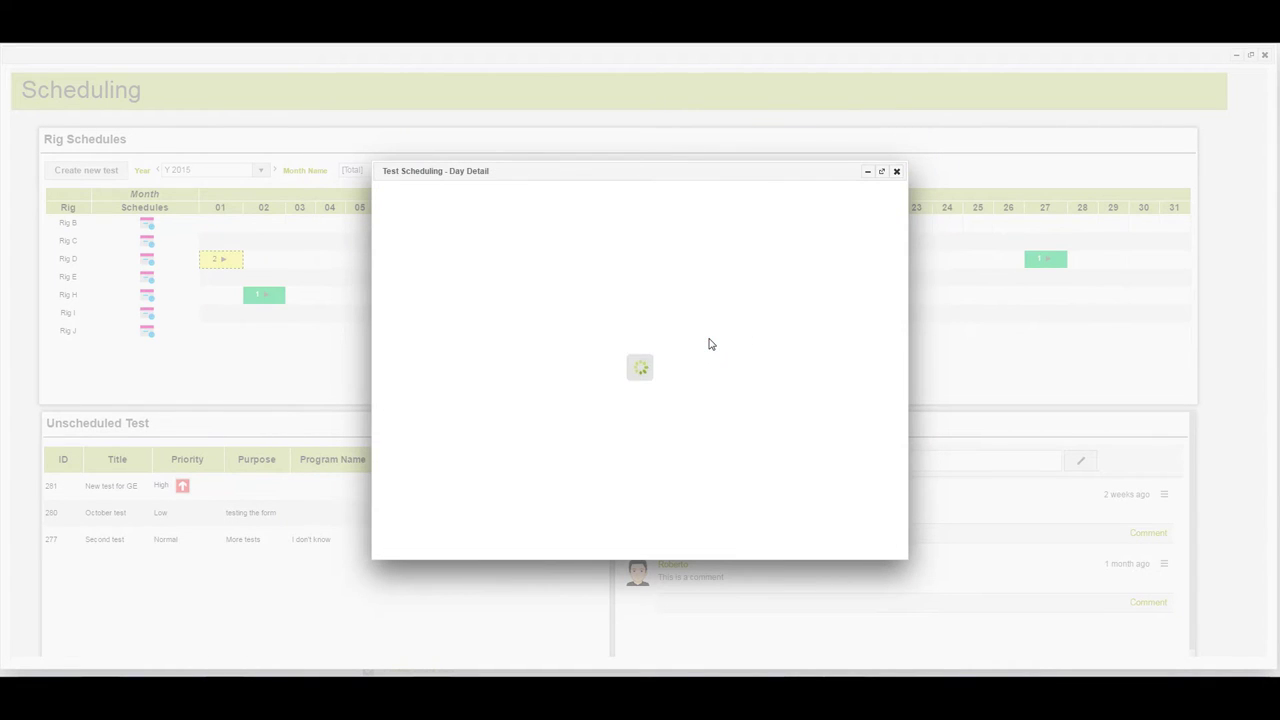
click(460, 360)
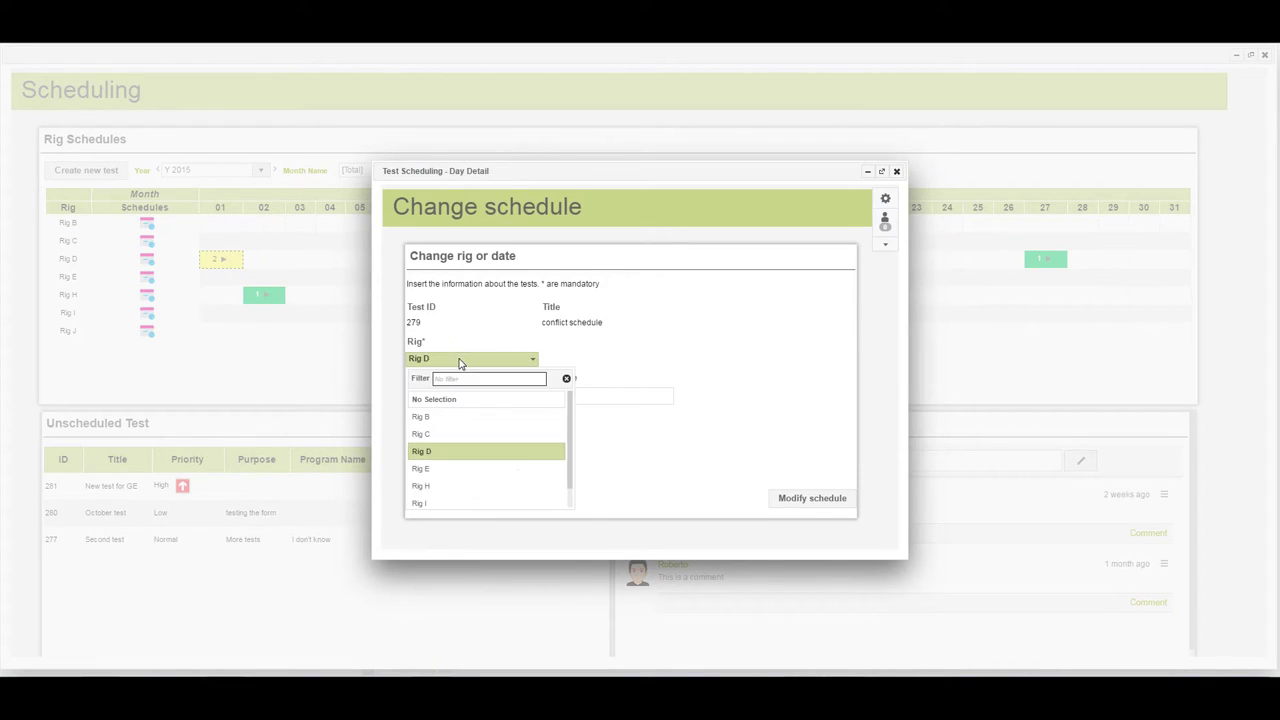
click(452, 417)
click(841, 500)
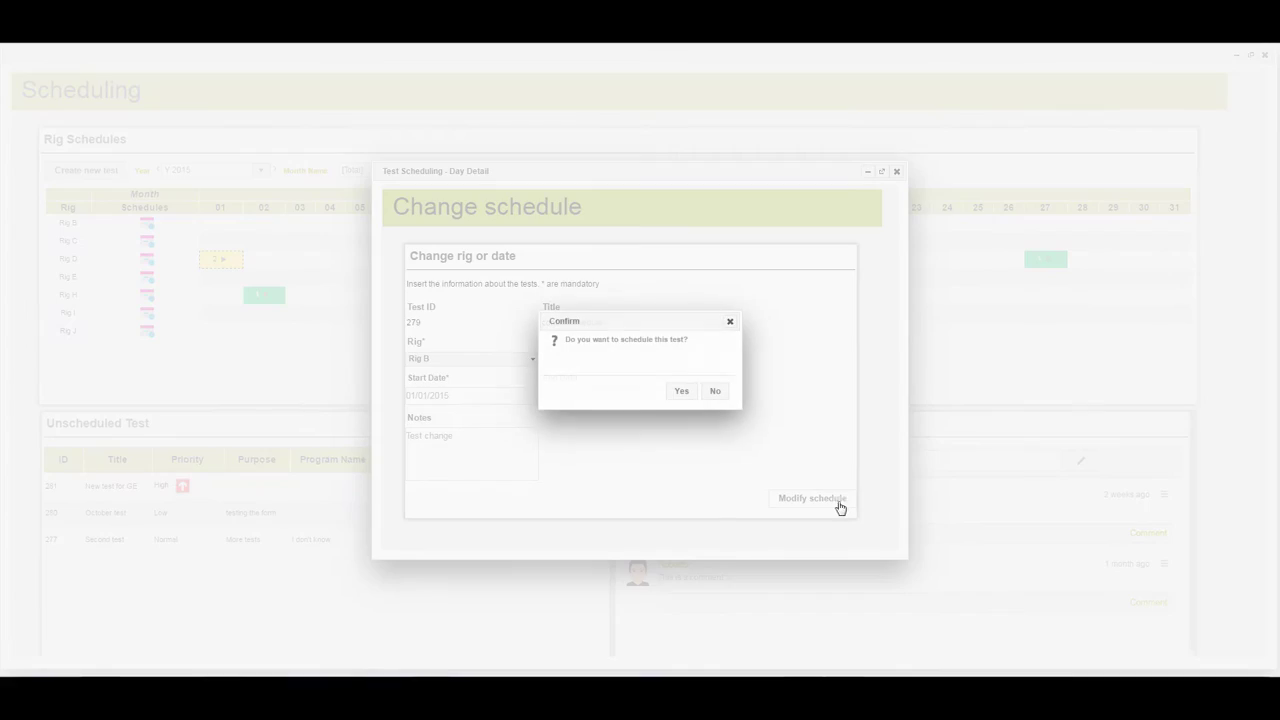
click(682, 390)
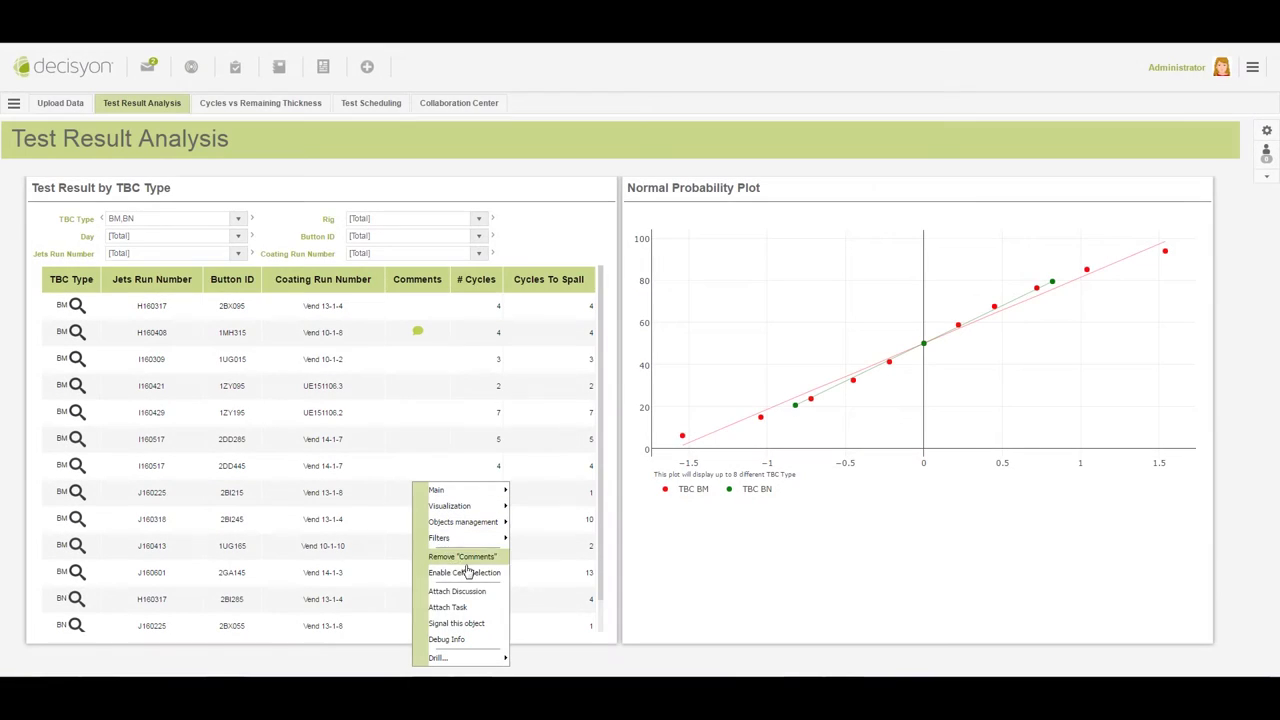
Start a new task attached to the Test Result Summary table from its row's menu.
click(474, 609)
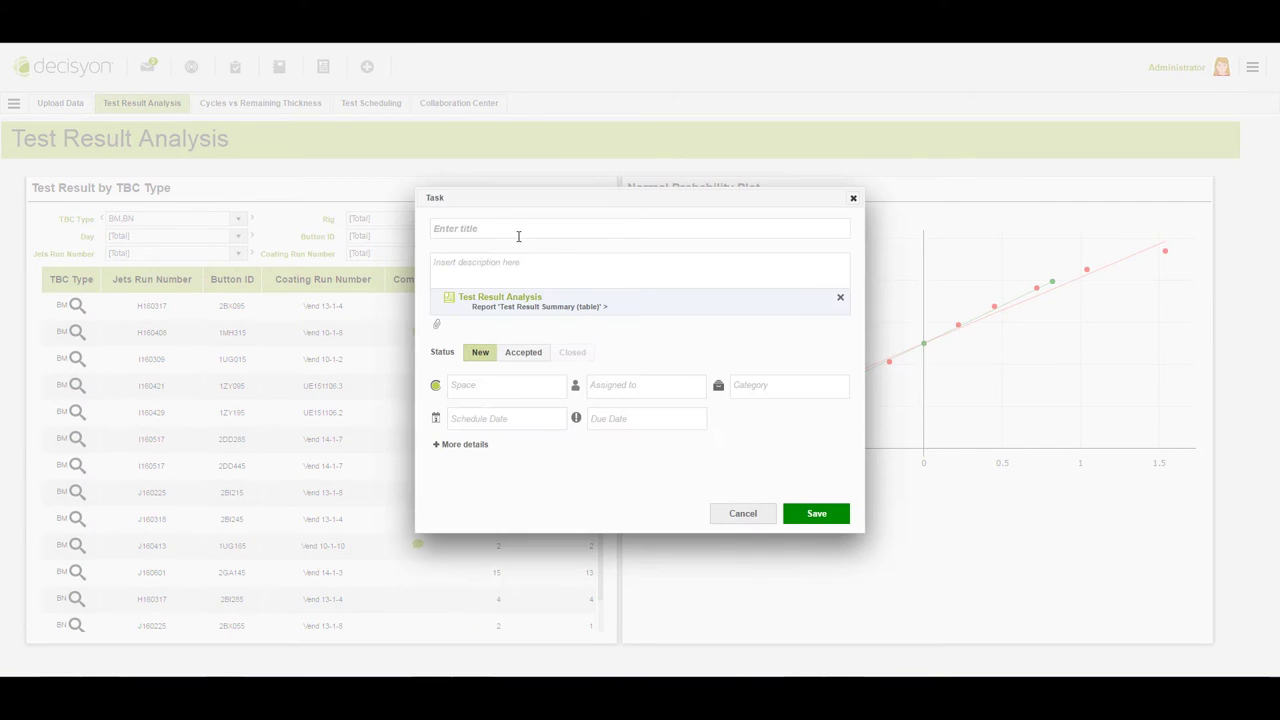